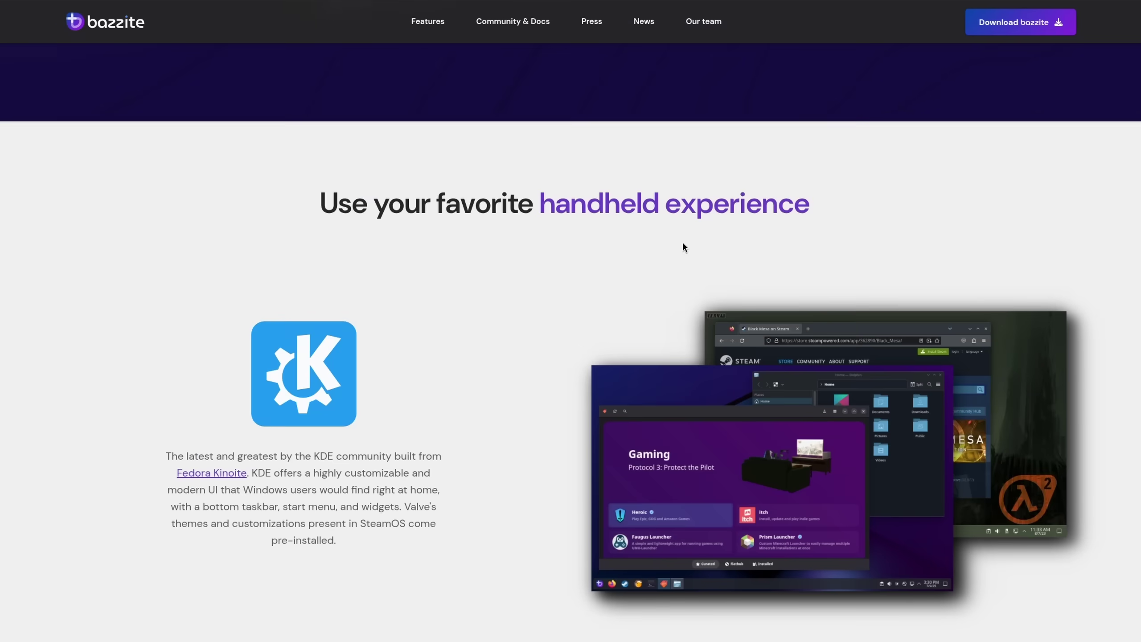
- On the Bazzite download form, choose GNOME as the desktop and open the Steam Gaming Mode options
scroll(683, 244, down, 10)
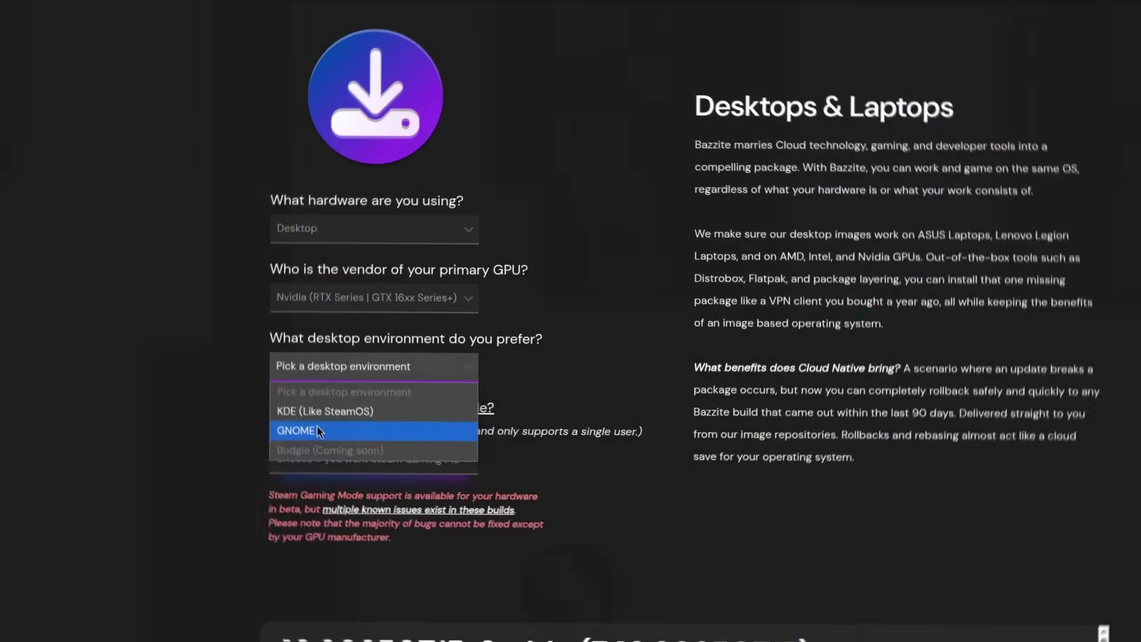
click(318, 425)
click(324, 456)
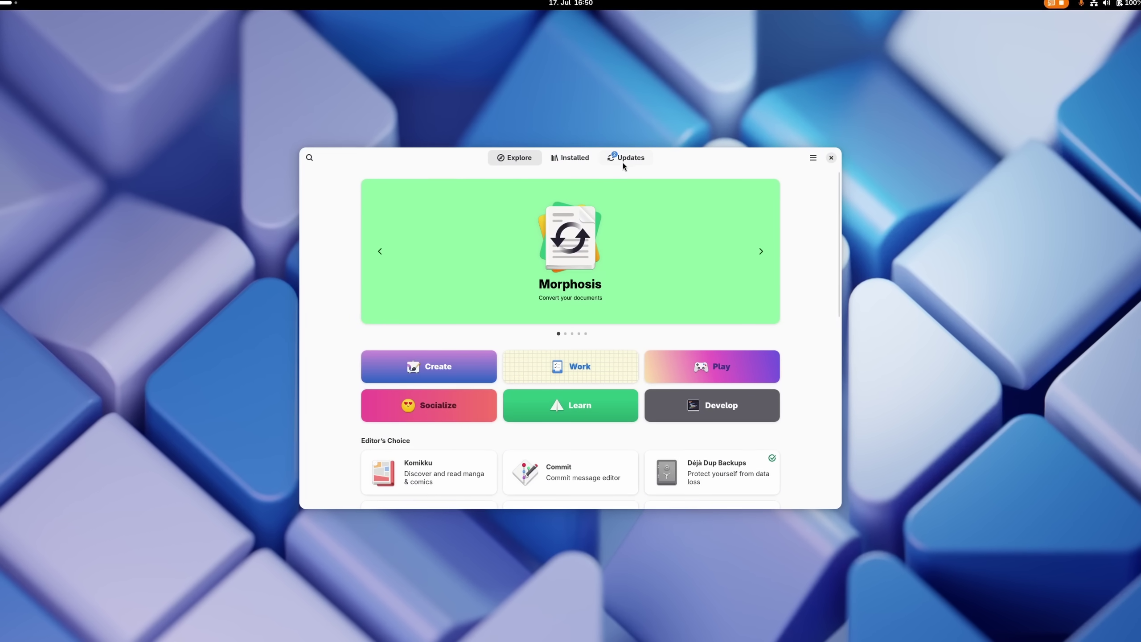
- Review the System Updates package list, then set the mountain sunset picture as wallpaper
click(623, 165)
click(625, 228)
scroll(609, 279, down, 3)
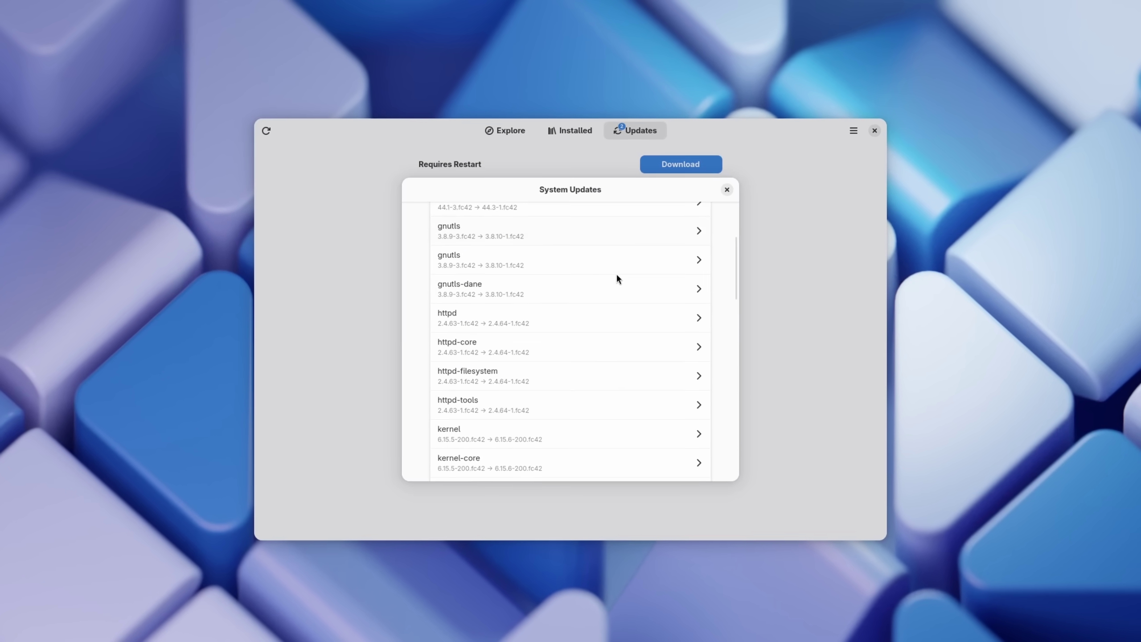
scroll(618, 276, down, 10)
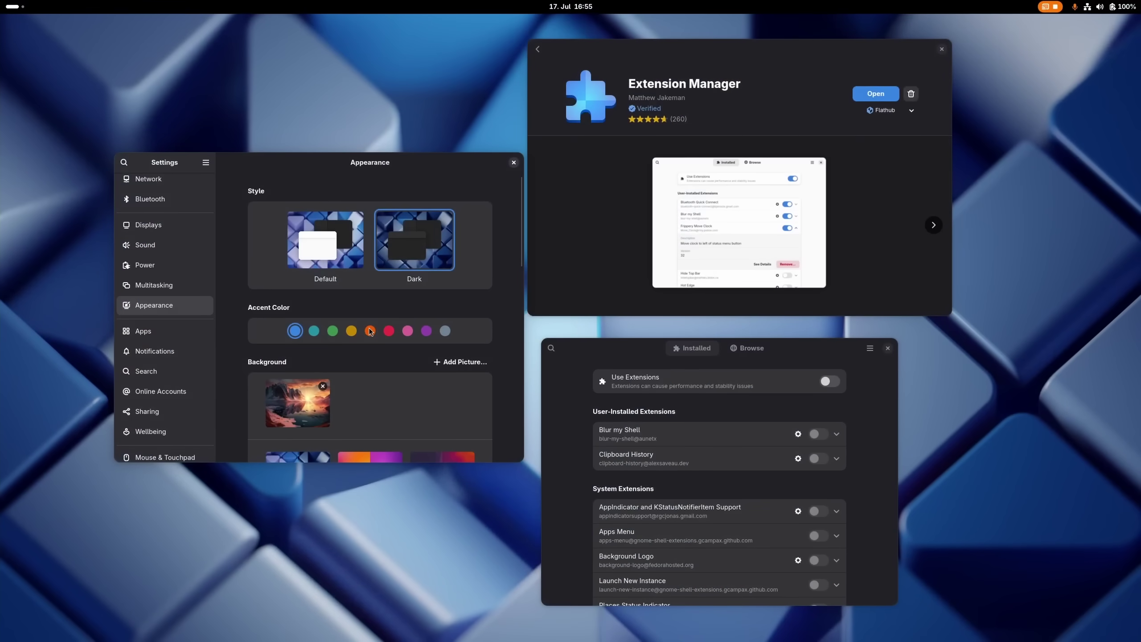
click(297, 403)
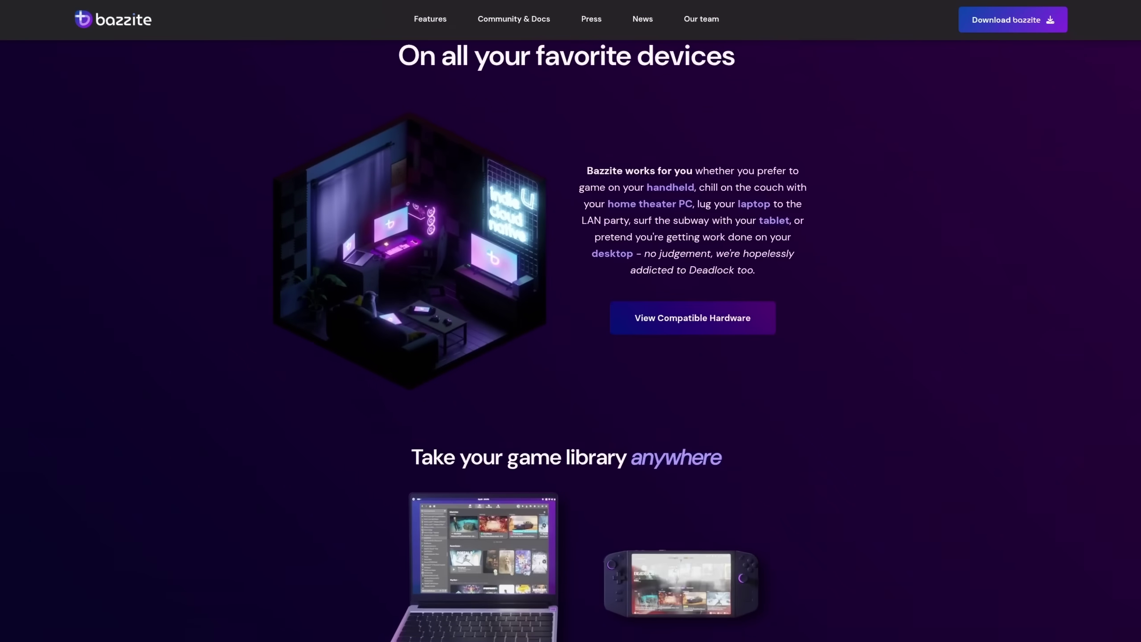
- Open Updates and start downloading the available updates
scroll(571, 342, down, 2)
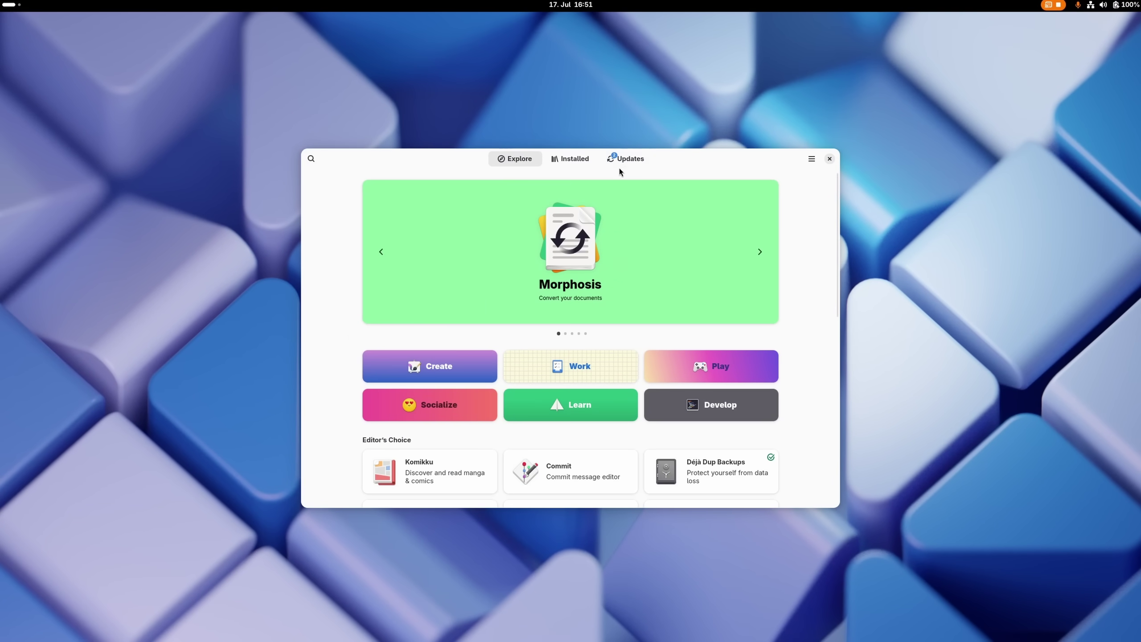
click(630, 137)
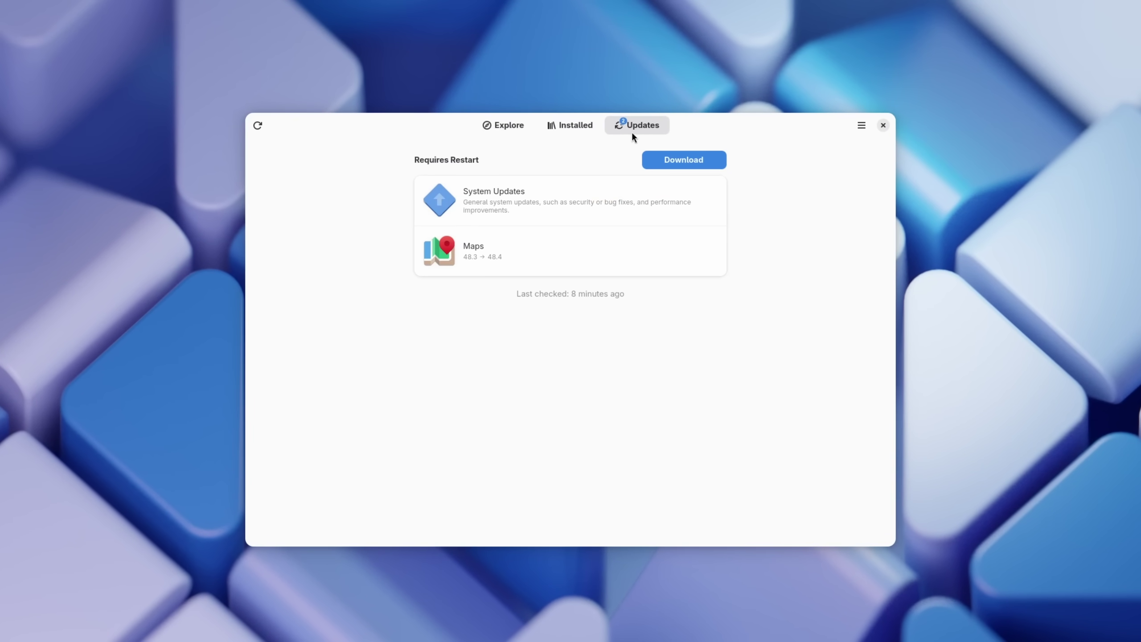
click(678, 164)
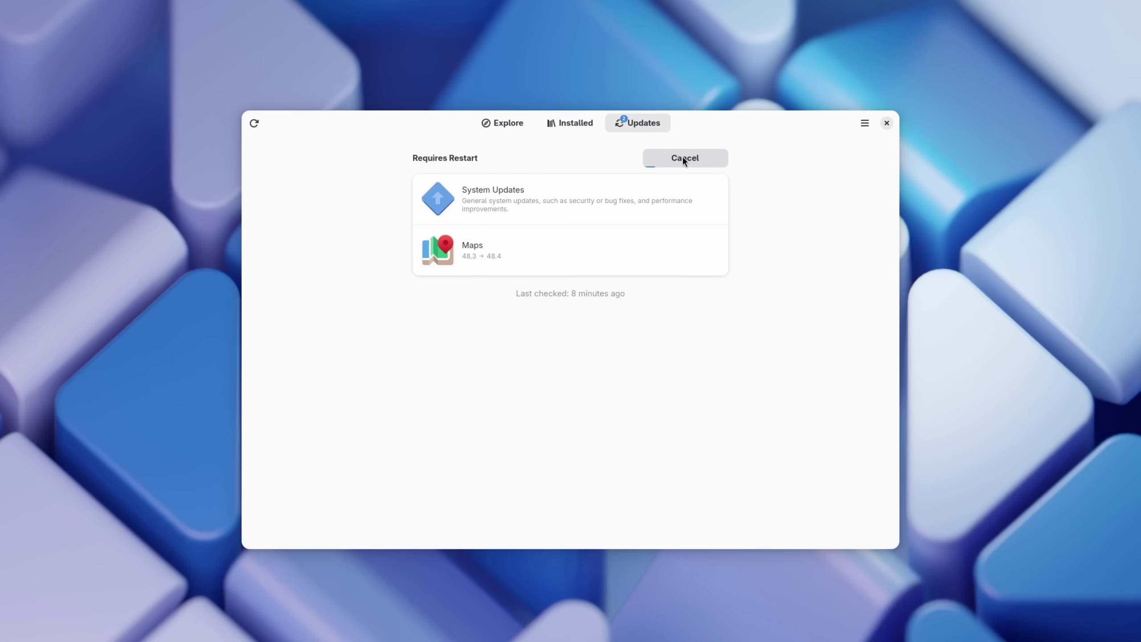
- Browse the System Updates package list, then continue to the third-party repositories step
click(682, 192)
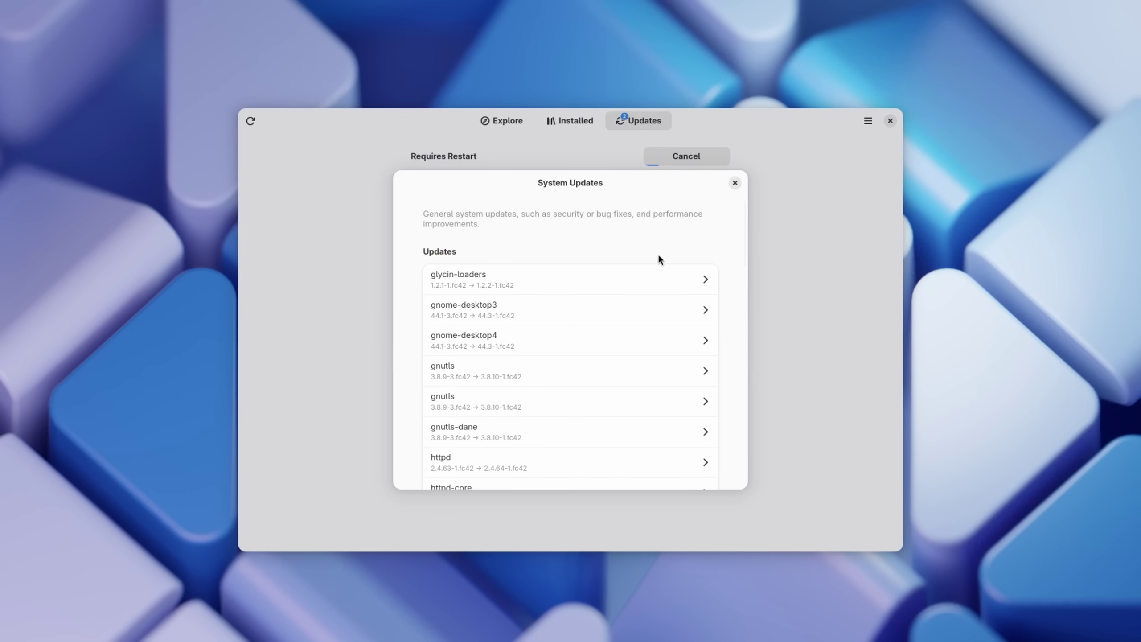
scroll(657, 254, down, 10)
scroll(644, 314, down, 5)
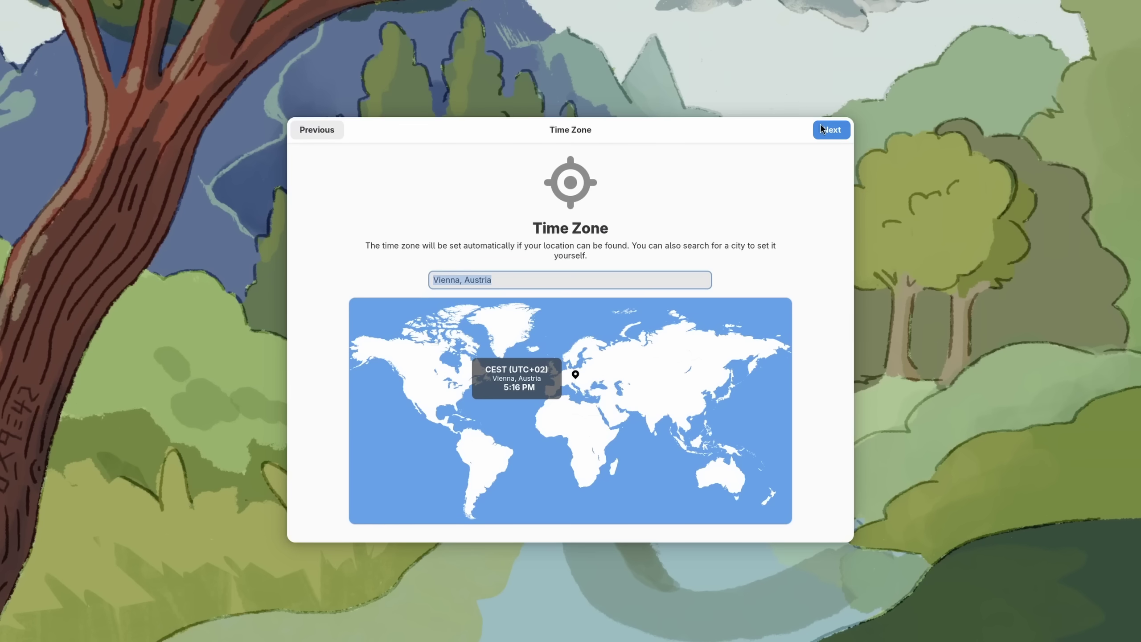
click(824, 128)
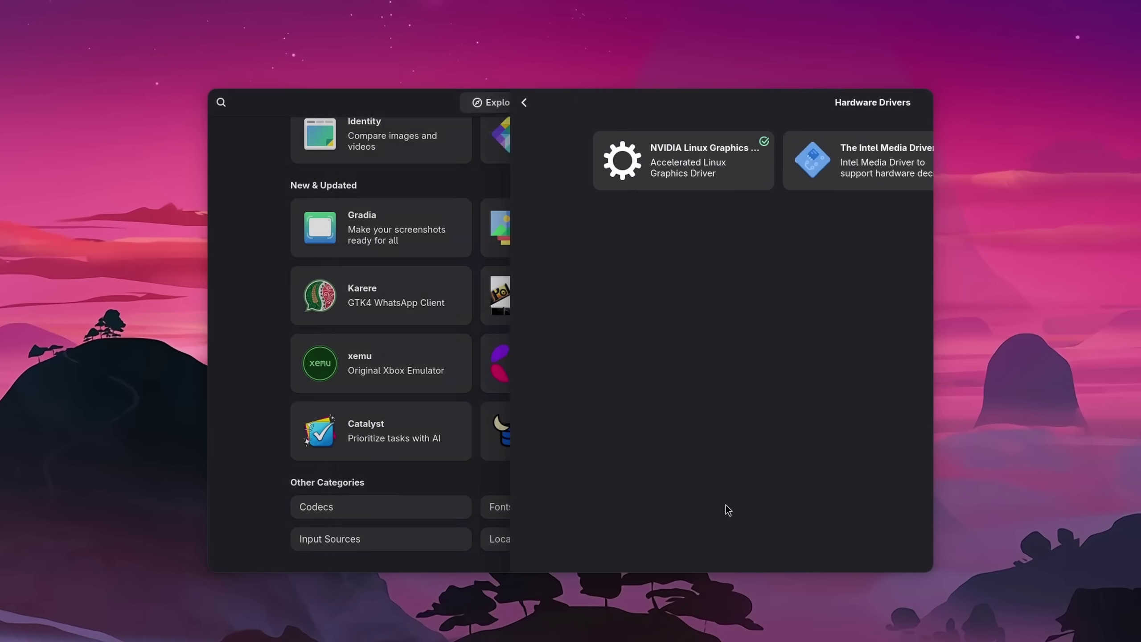
- Open the NVIDIA Linux Graphics Driver details and move NVIDIA Settings top right showing version 575.64.03
click(420, 169)
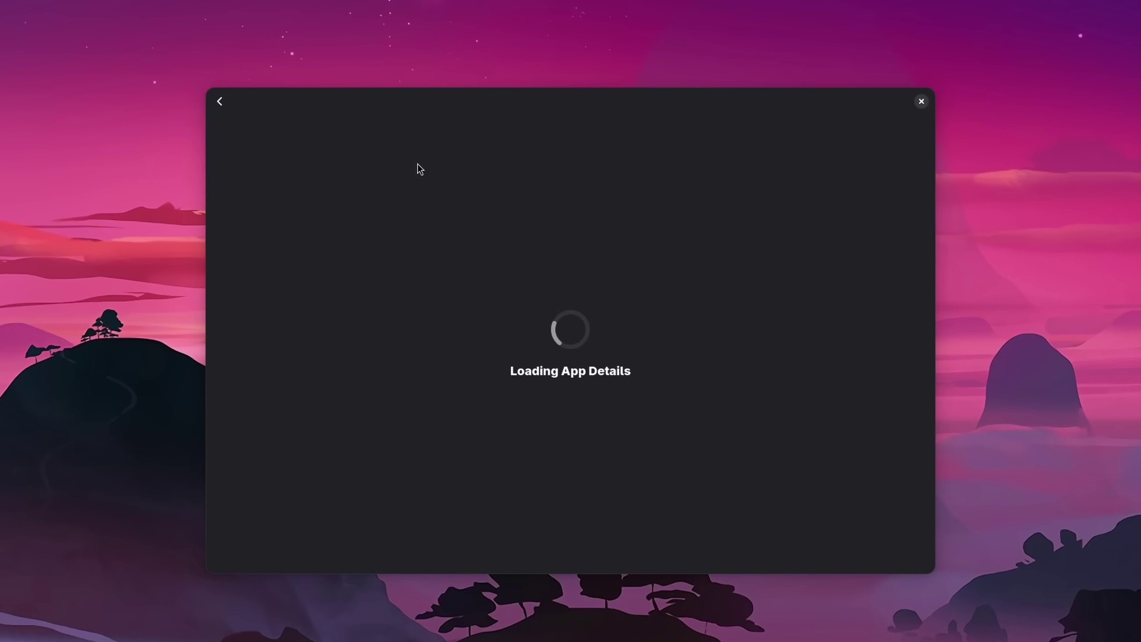
drag(409, 160, 512, 158)
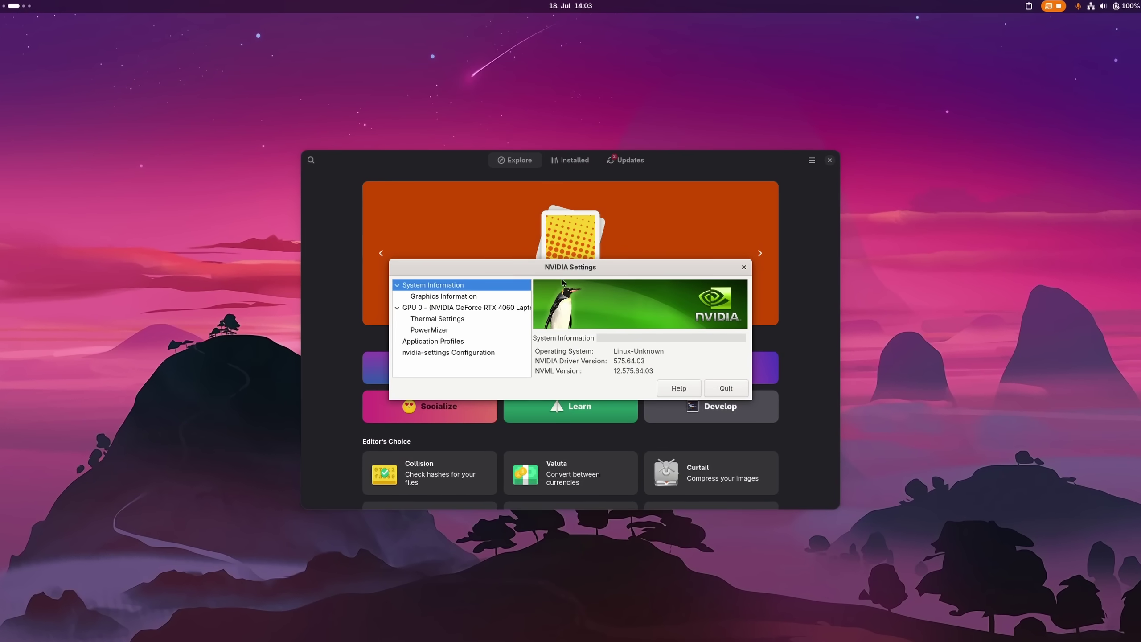
drag(561, 267, 766, 80)
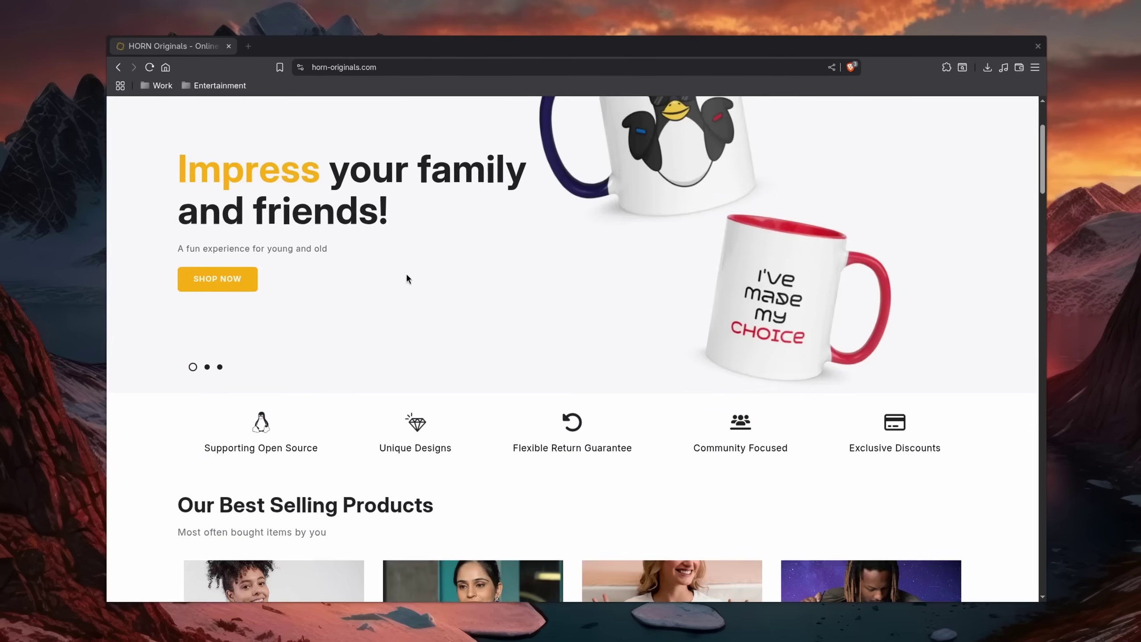
- Start the Counter-Strike 2 update in Steam, then bring up the Chrome for Linux download options
scroll(407, 279, down, 10)
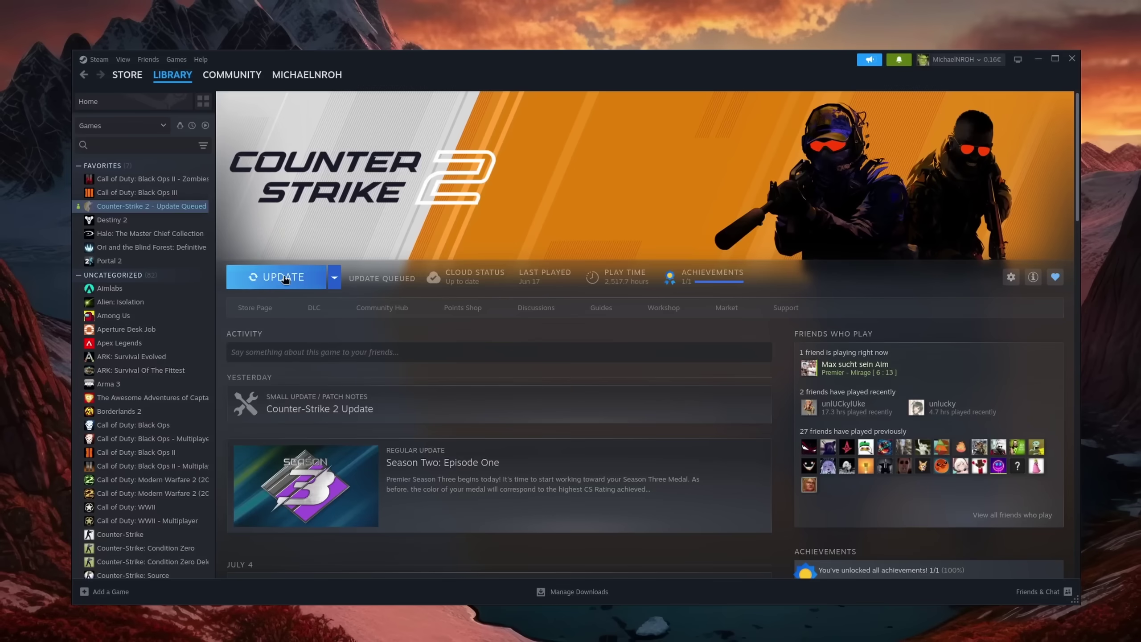
click(284, 277)
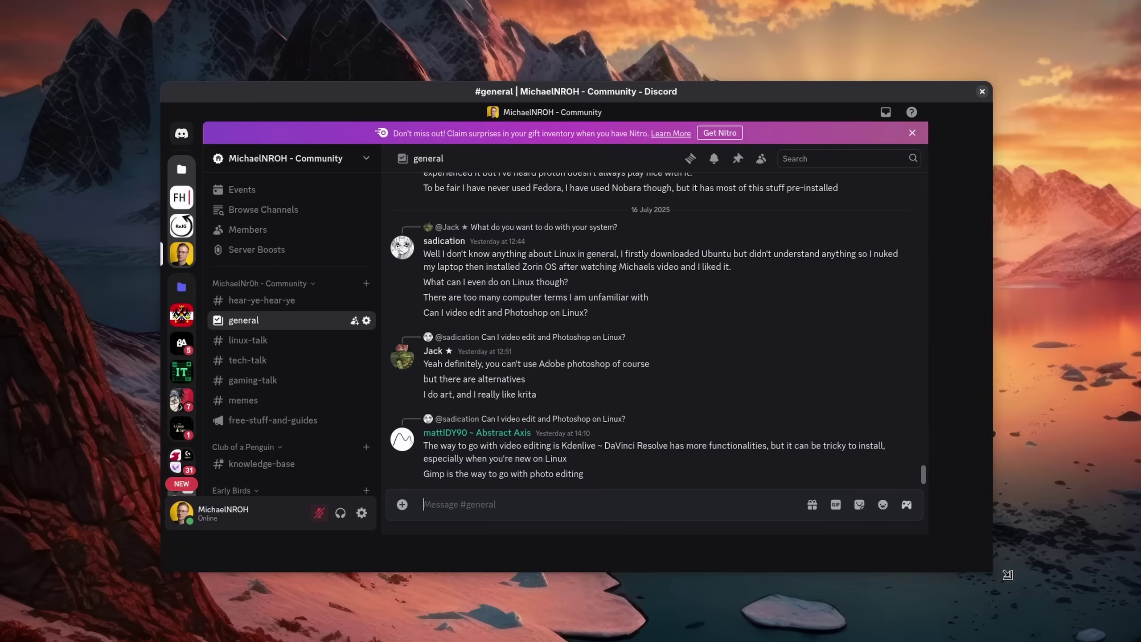
scroll(715, 333, up, 2)
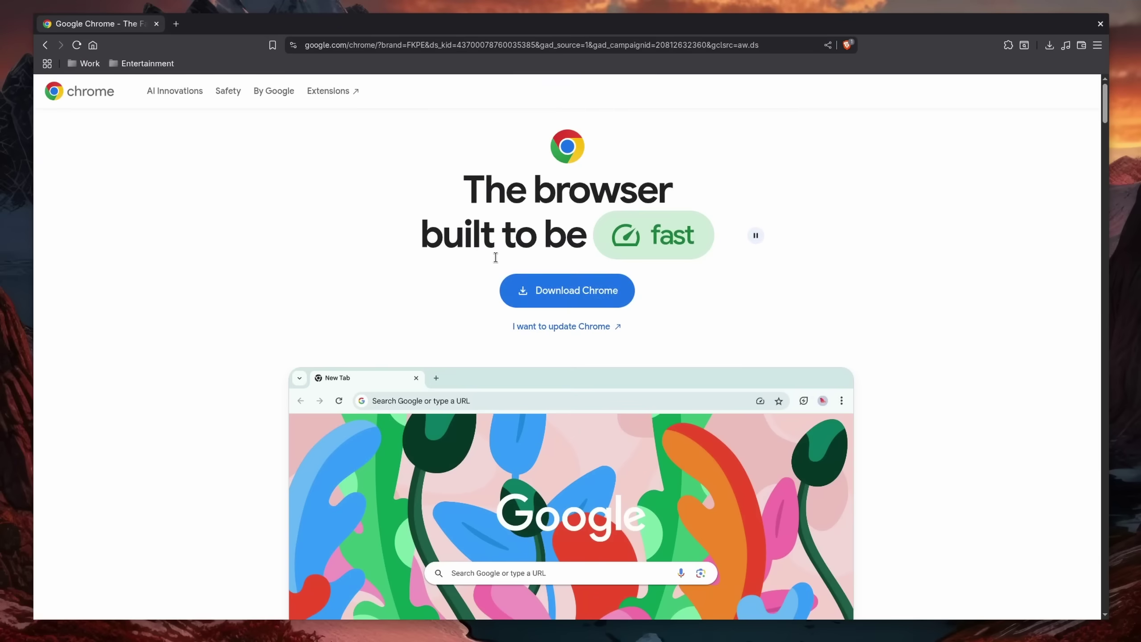
click(520, 292)
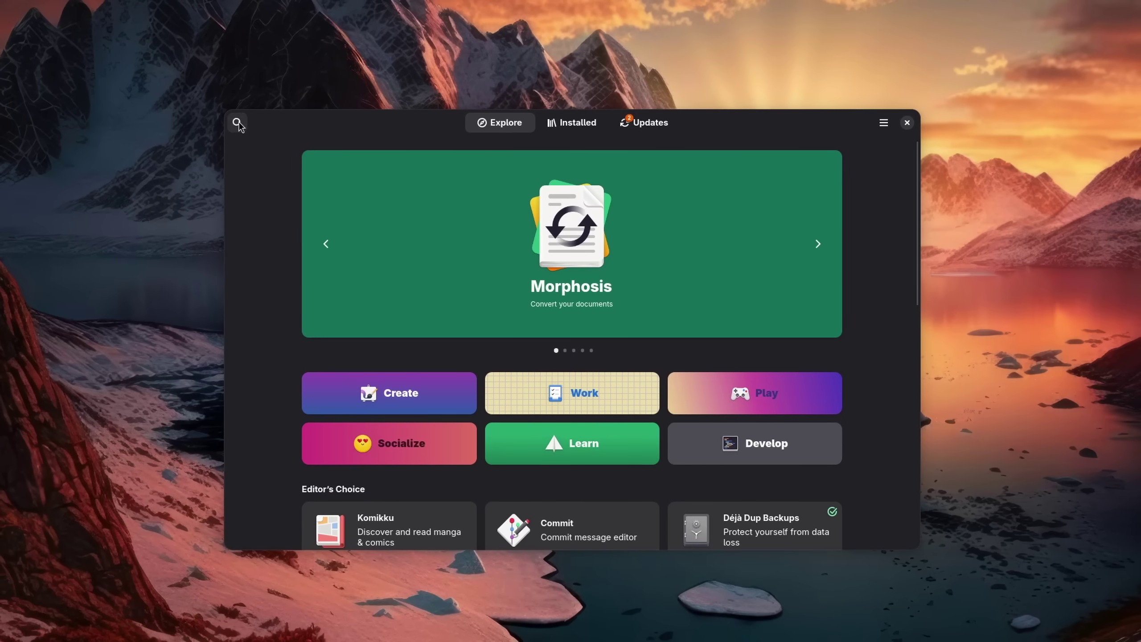
- Check which sources offer OBS Studio, then search the catalogue for 'di' to find Discord
click(237, 120)
text(c)
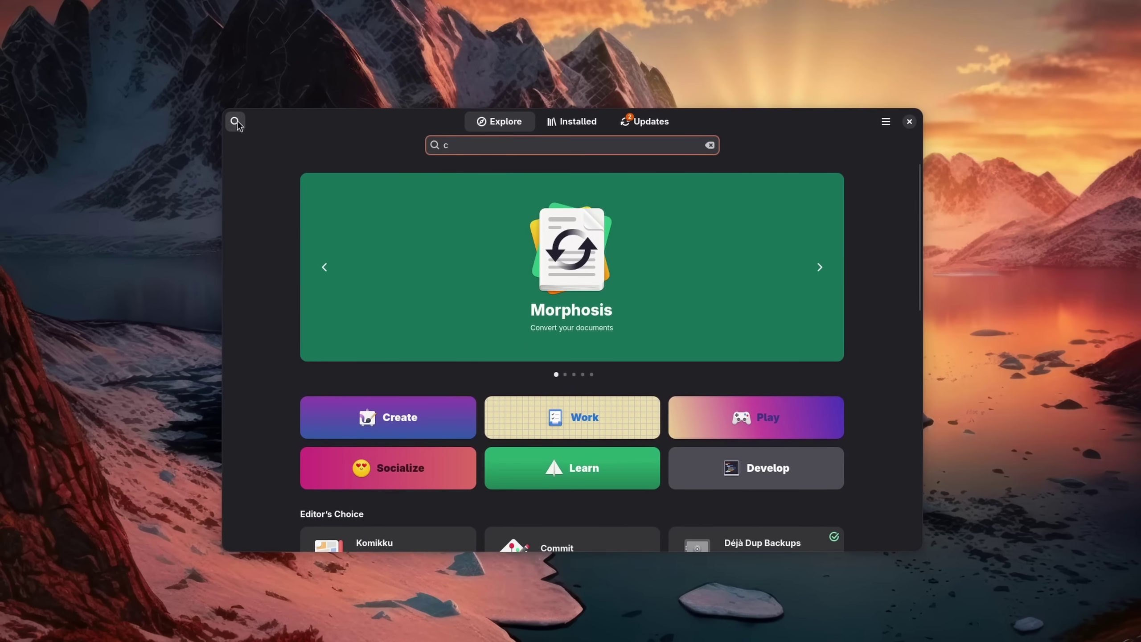
text(hrome)
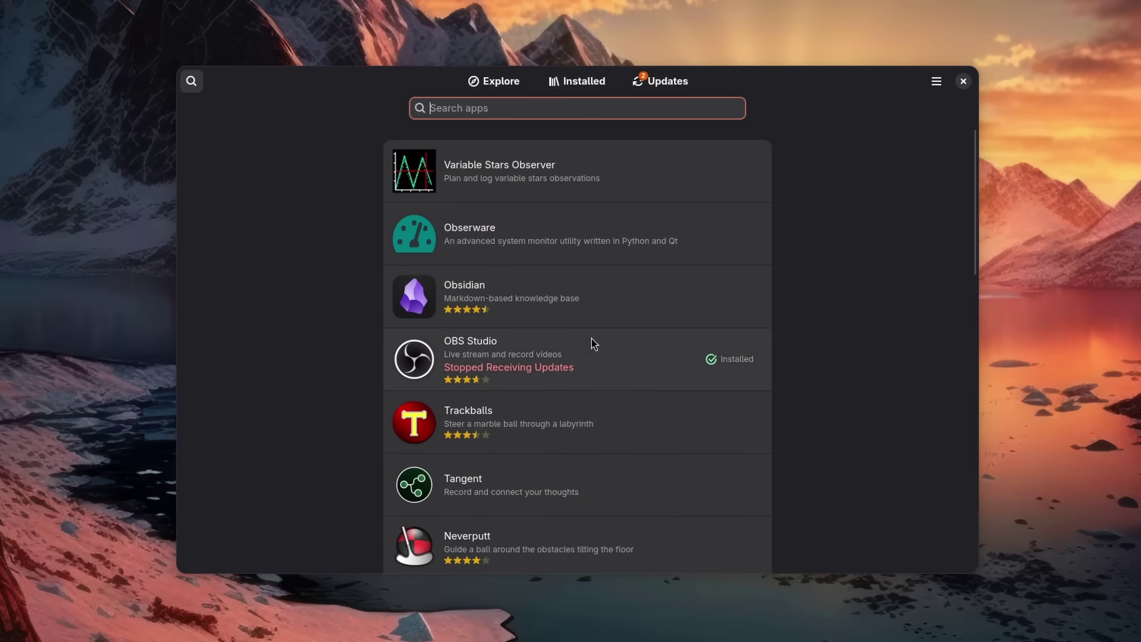
click(613, 350)
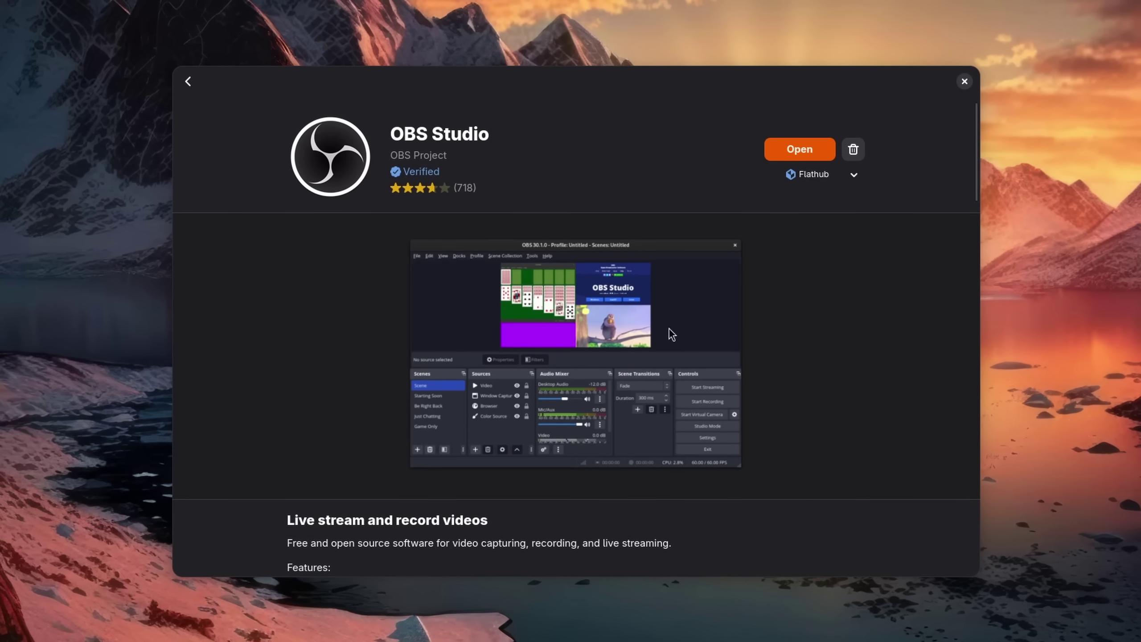
click(824, 182)
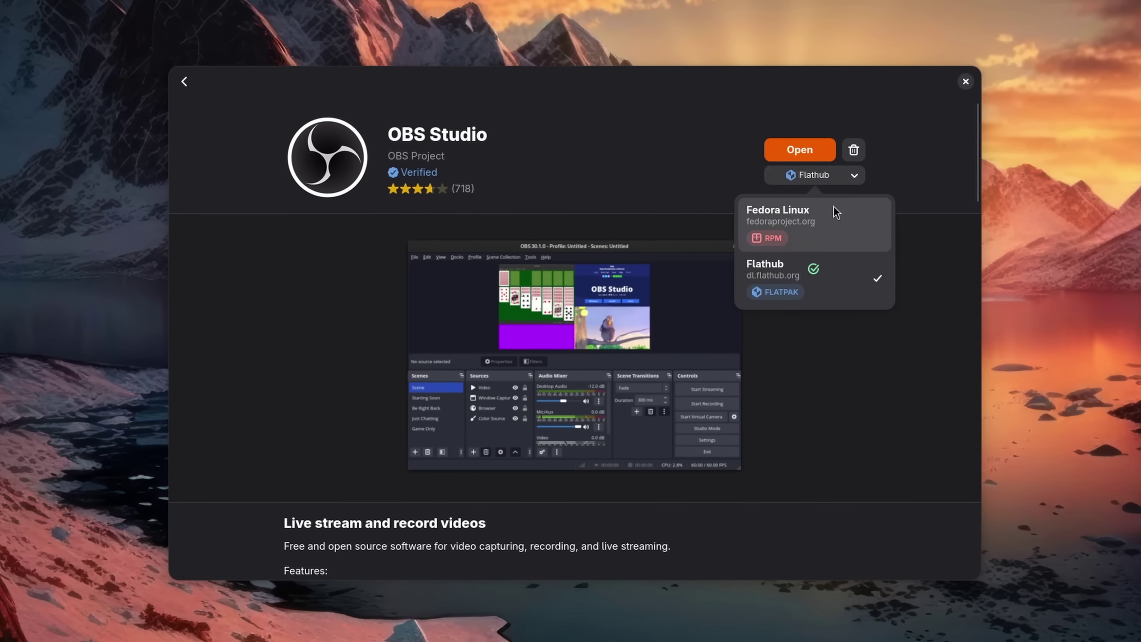
click(266, 142)
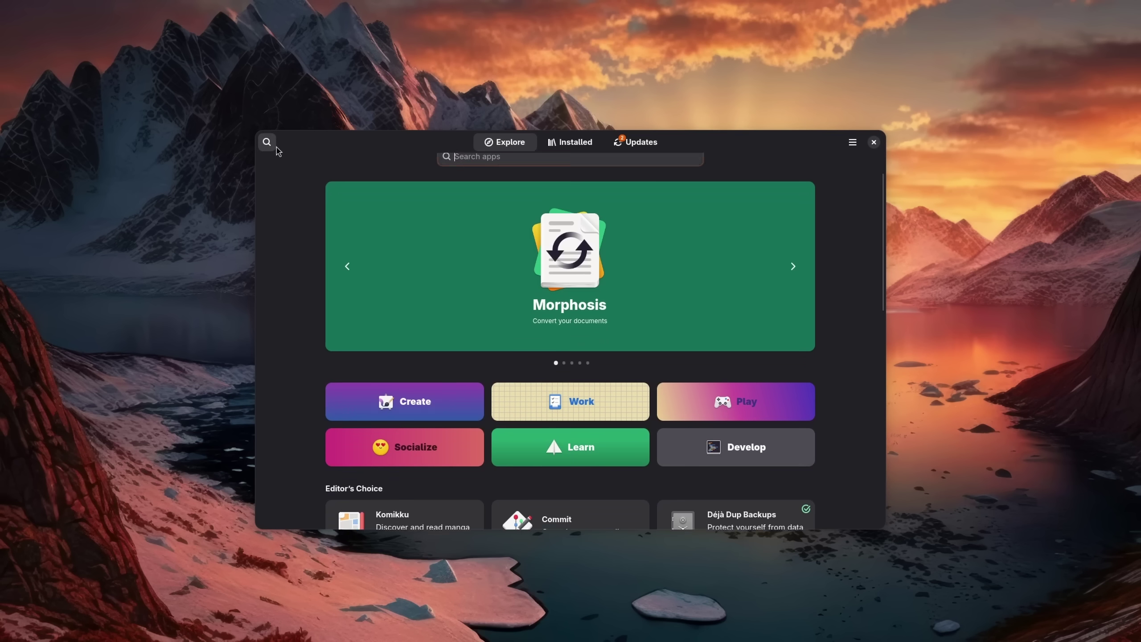
text(discord)
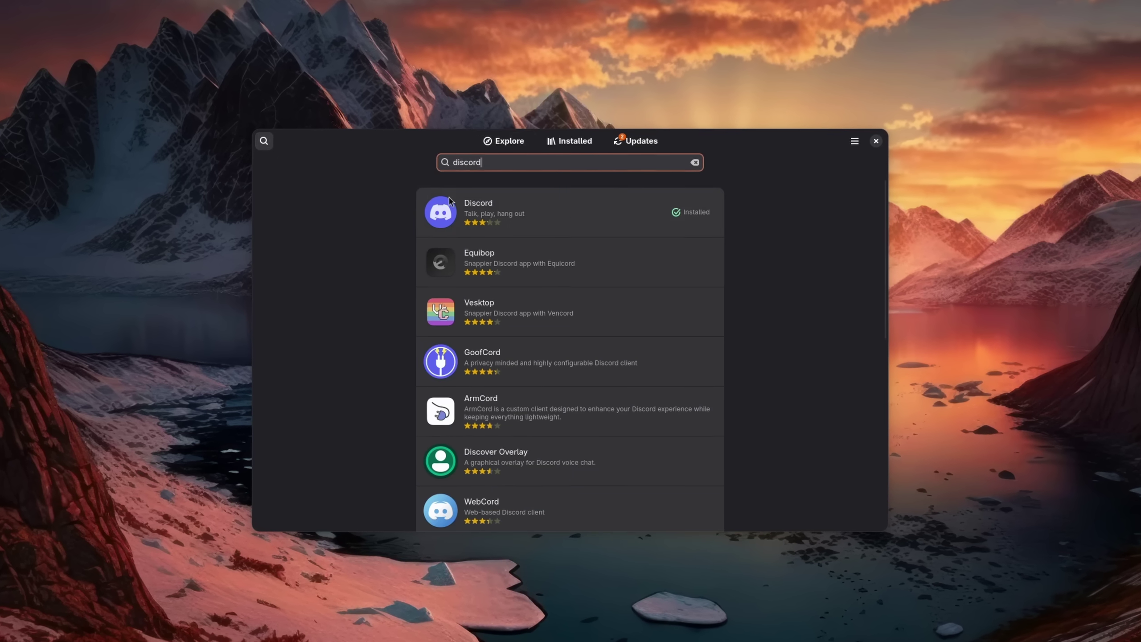
- Open the Flatpak website's Quick Setup distro page from Discord's details, then install Microsoft Edge
click(450, 201)
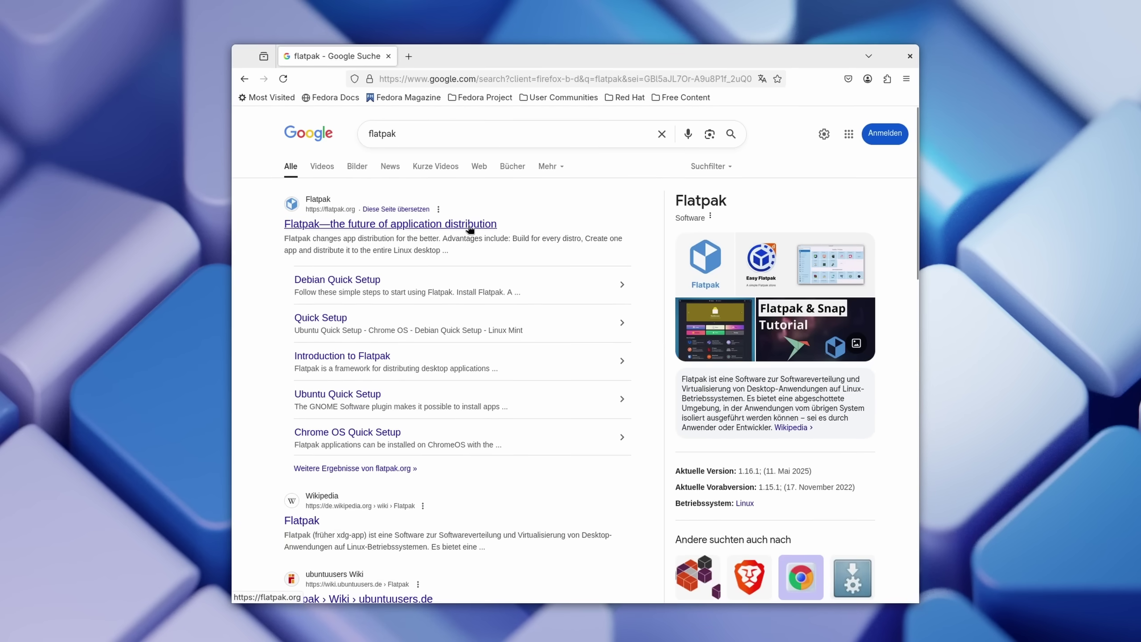
click(470, 225)
click(701, 399)
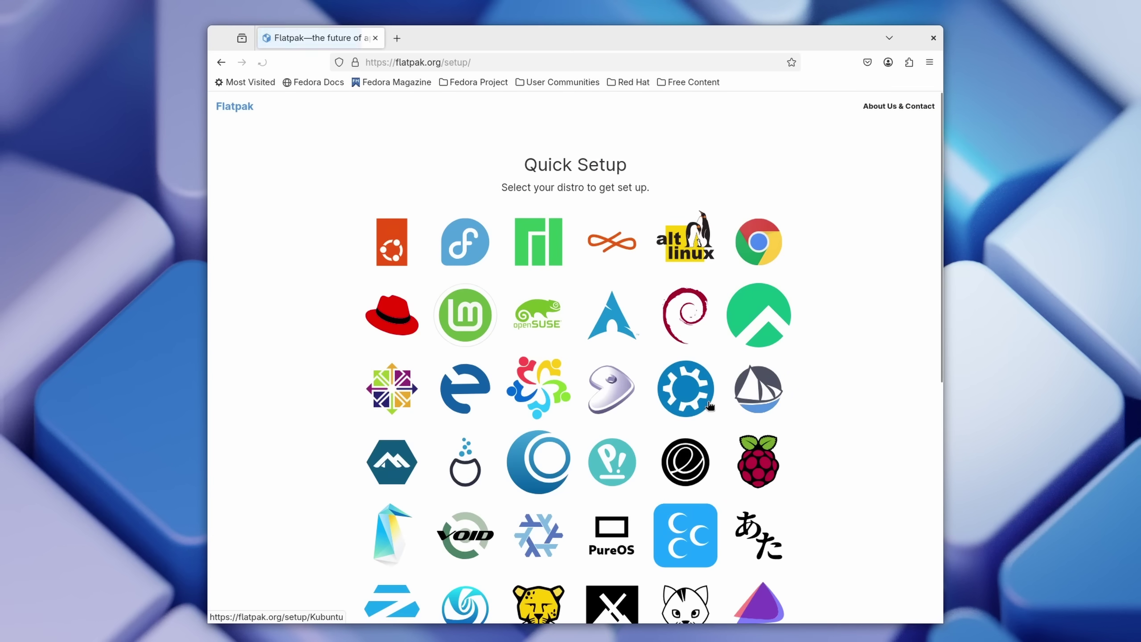
scroll(881, 321, down, 3)
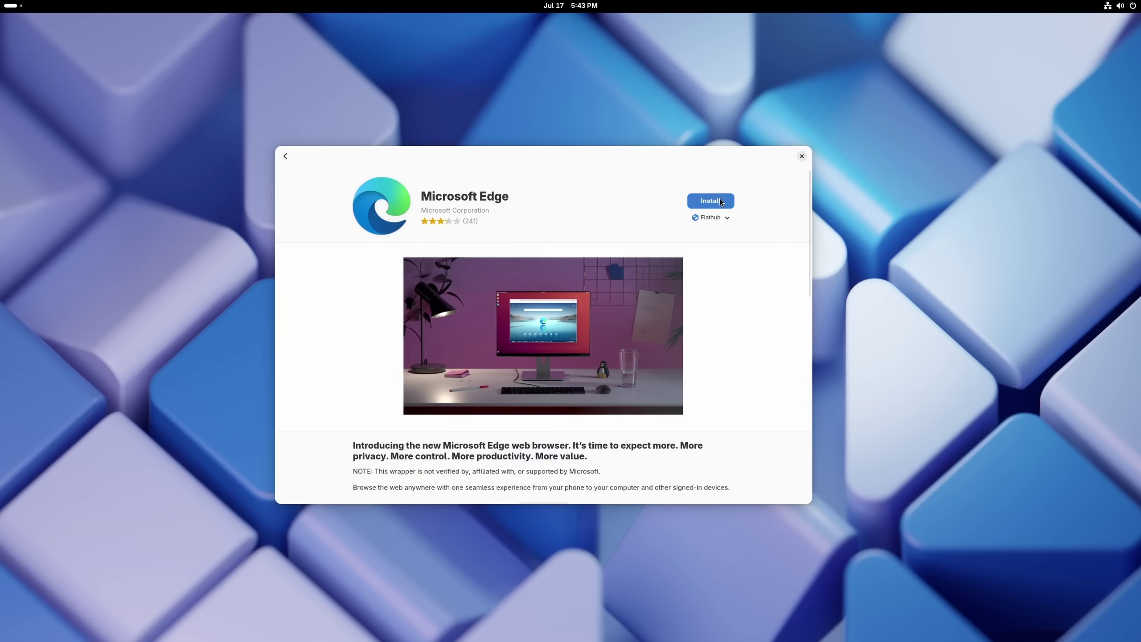
click(719, 201)
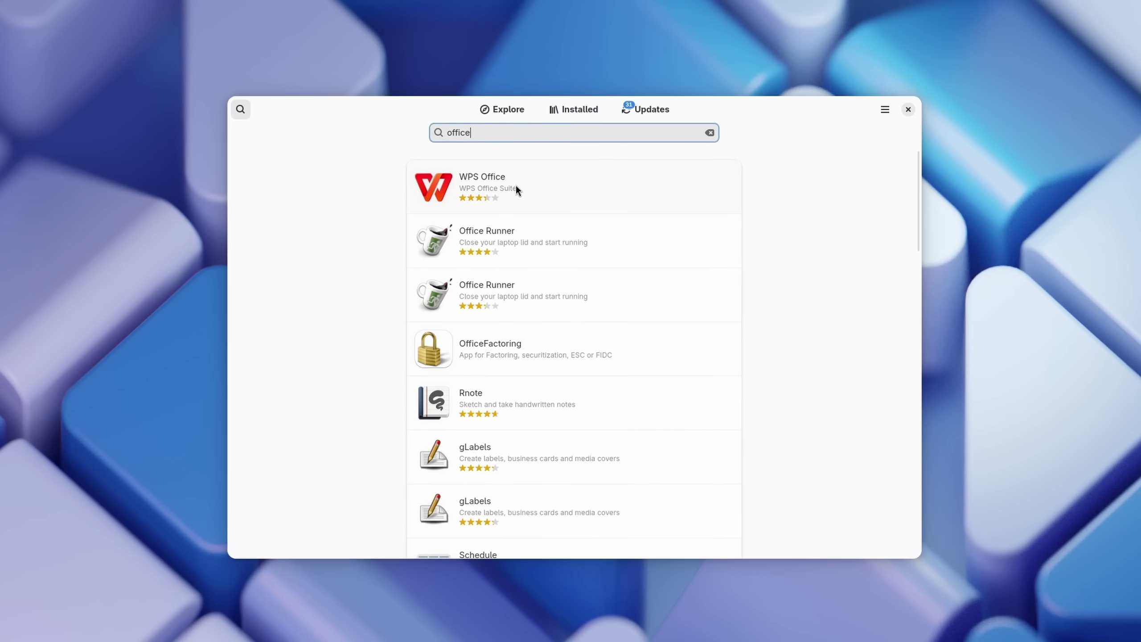
- Scroll the 'office' search results and open the LibreOffice Writer details page
scroll(515, 186, down, 10)
scroll(539, 405, down, 2)
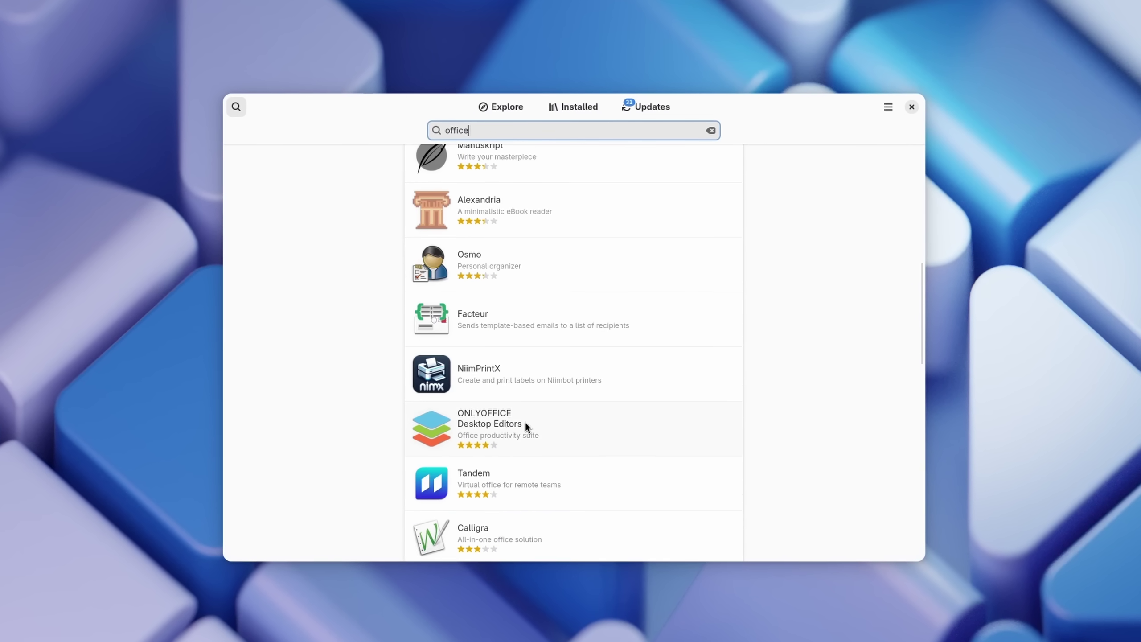
scroll(494, 413, down, 5)
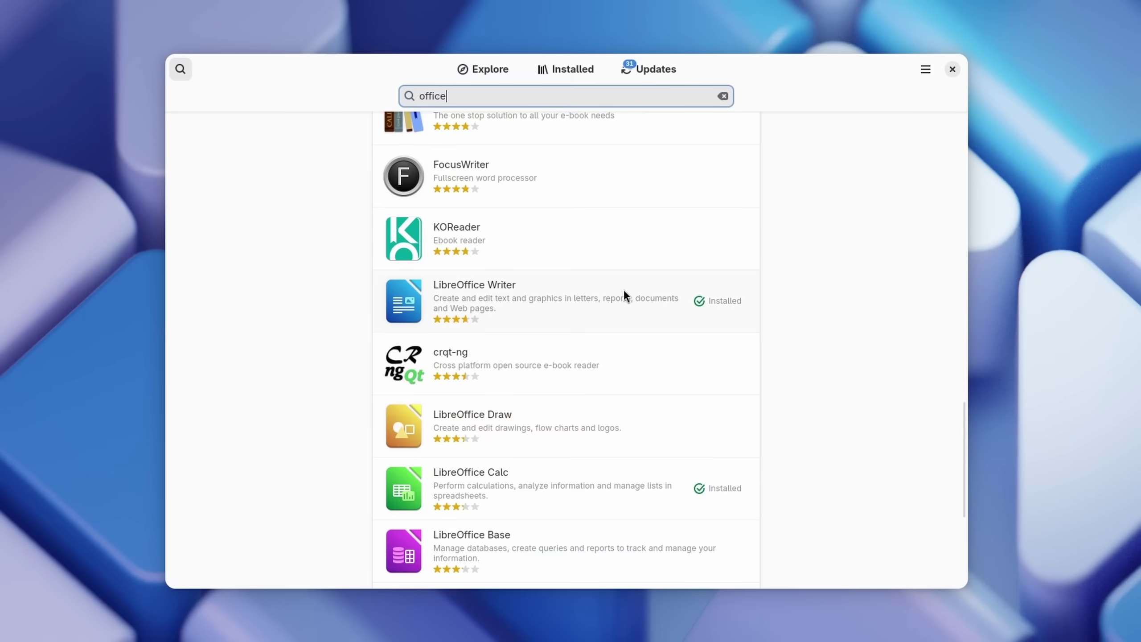
click(626, 290)
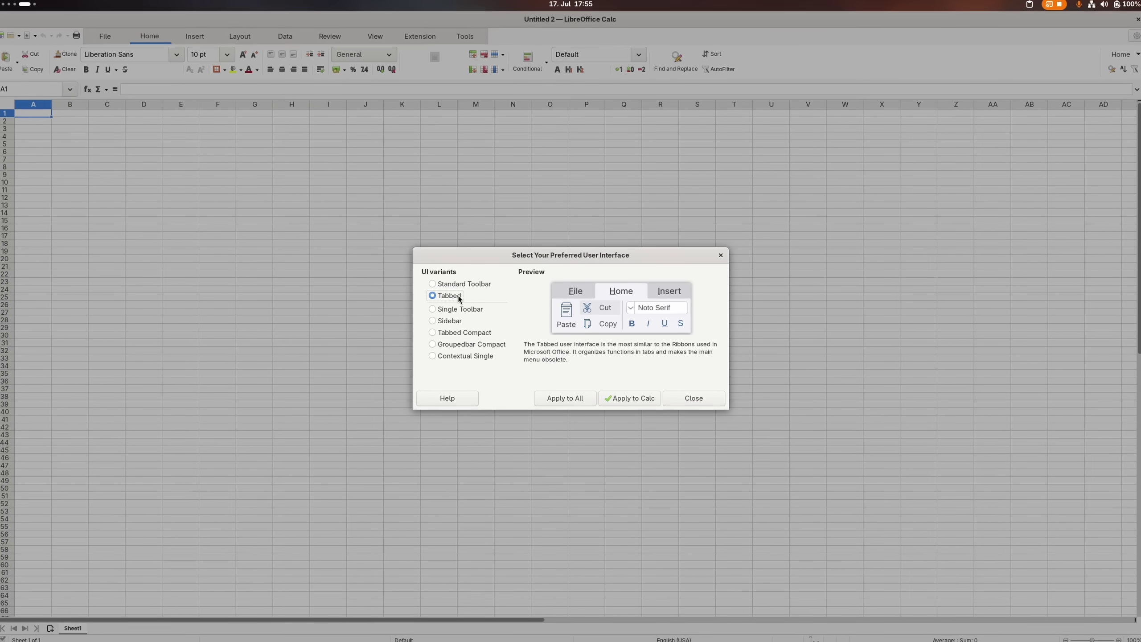
- Pick the Sidebar interface layout, check default save formats, and start connecting a Microsoft account
click(460, 310)
click(449, 321)
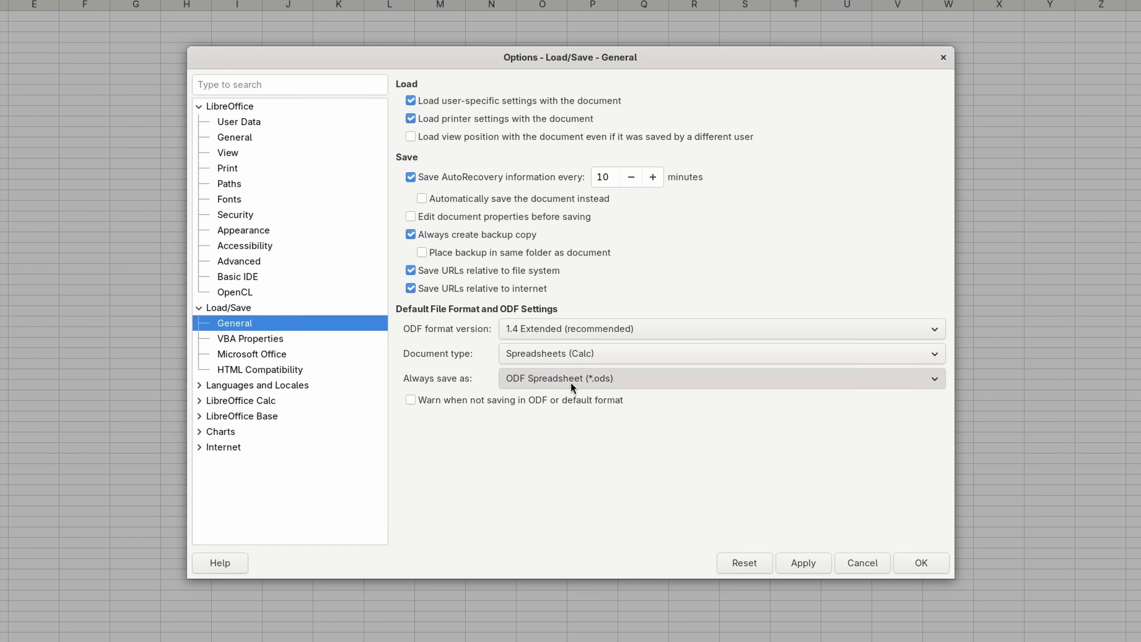
click(570, 382)
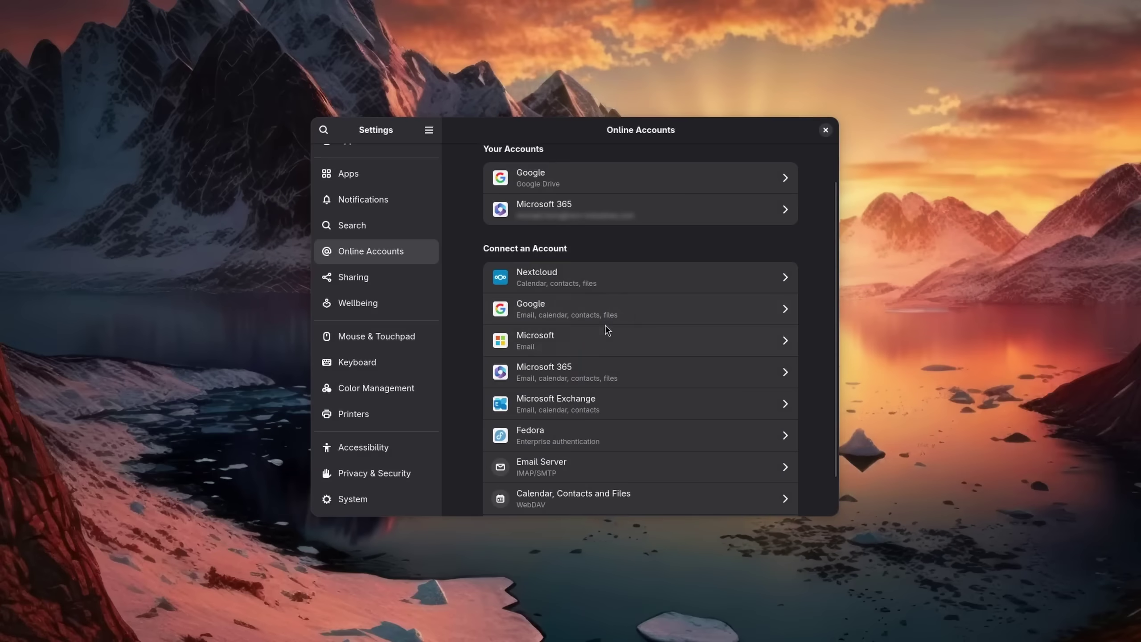
click(605, 333)
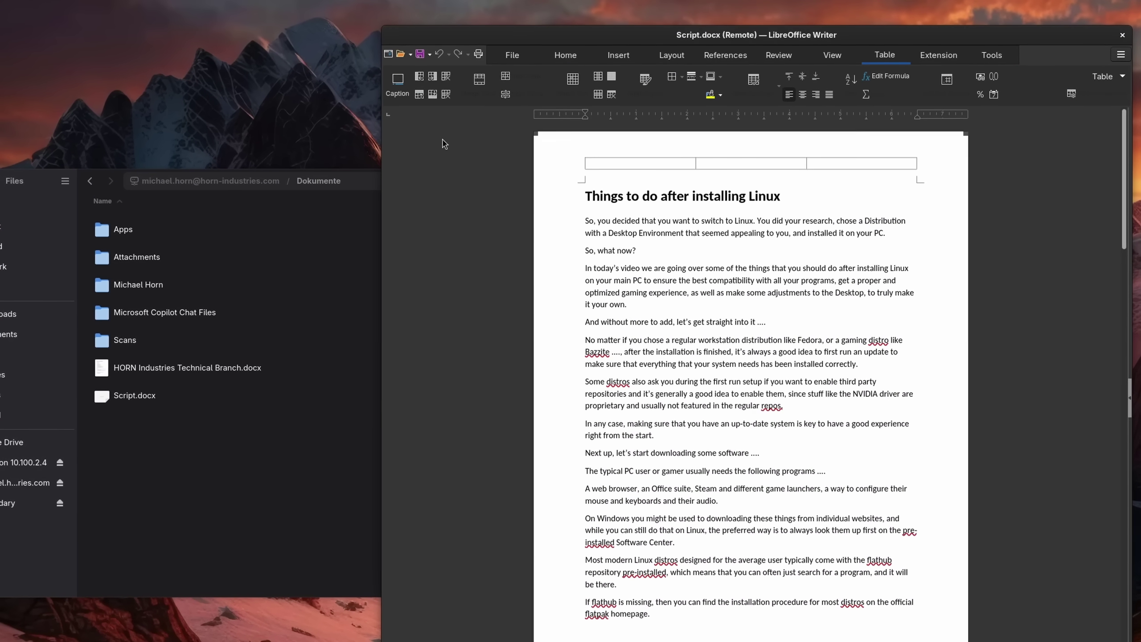
- Browse through the ONLYOFFICE Desktop Editors screenshots in GNOME Software
scroll(637, 232, down, 4)
scroll(638, 231, down, 4)
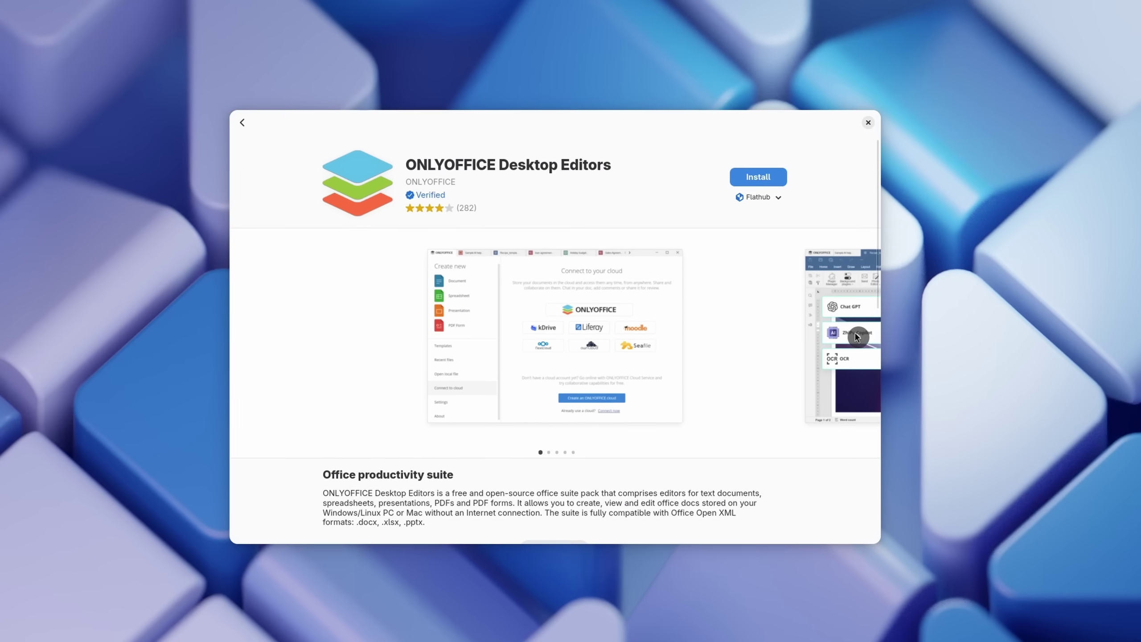
click(857, 337)
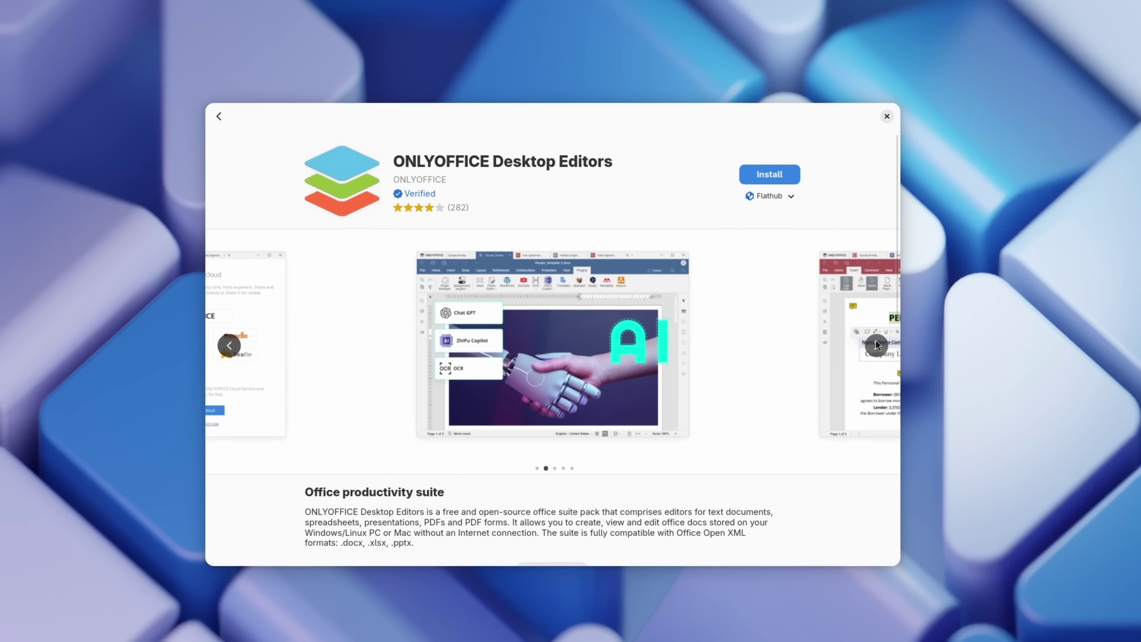
click(863, 337)
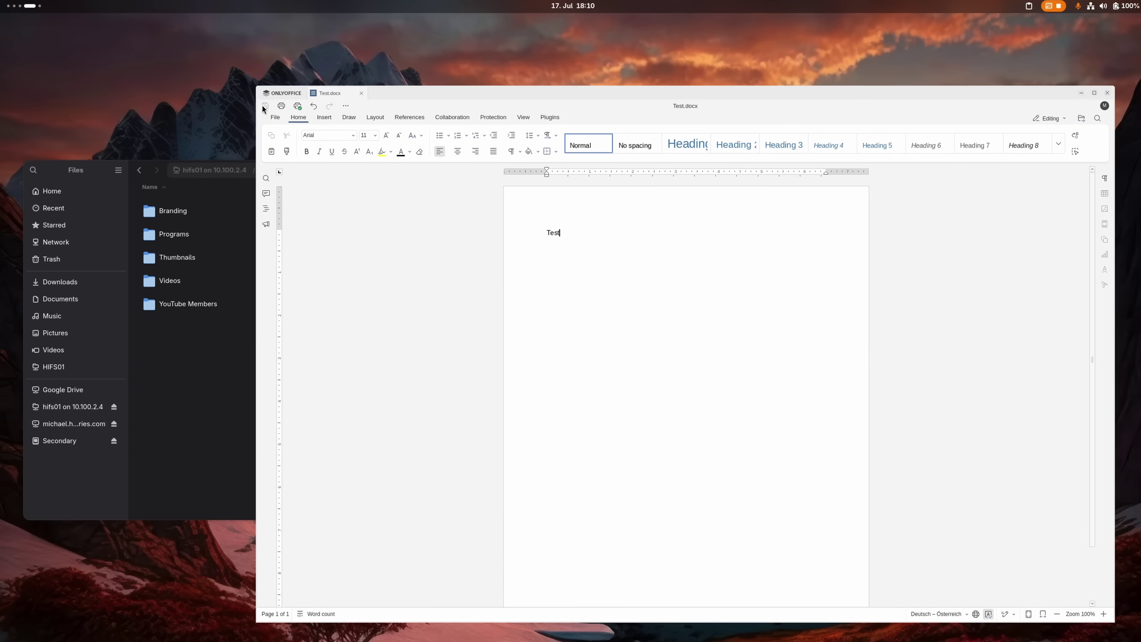
- Switch between Files and ONLYOFFICE, selecting the saved Test.docx in the network folder
click(222, 382)
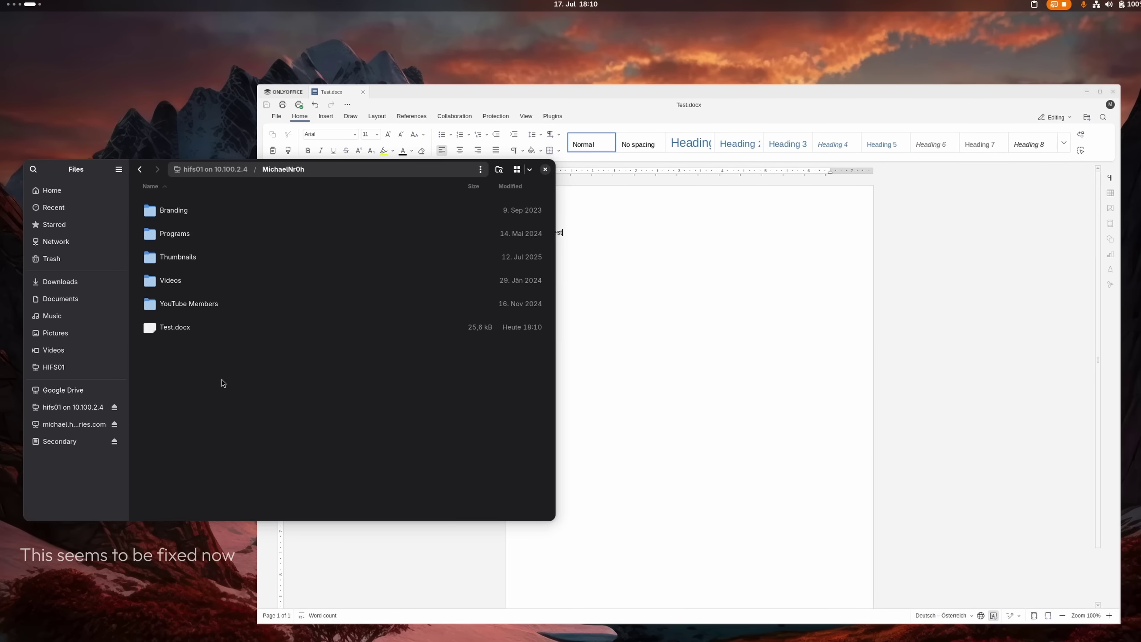
click(193, 330)
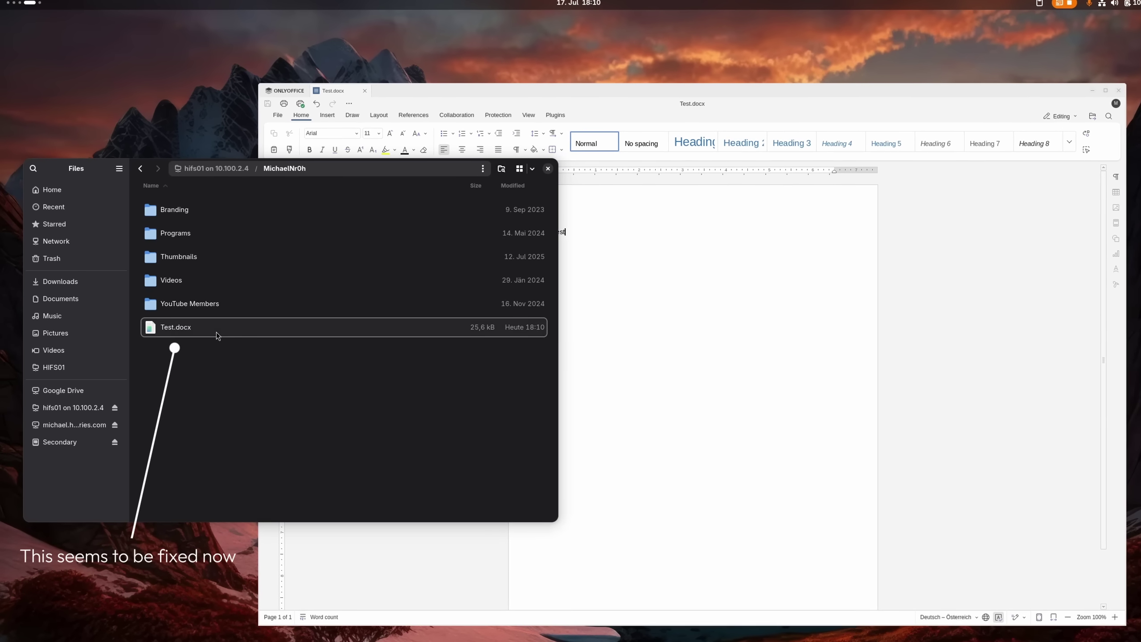
click(661, 246)
click(177, 364)
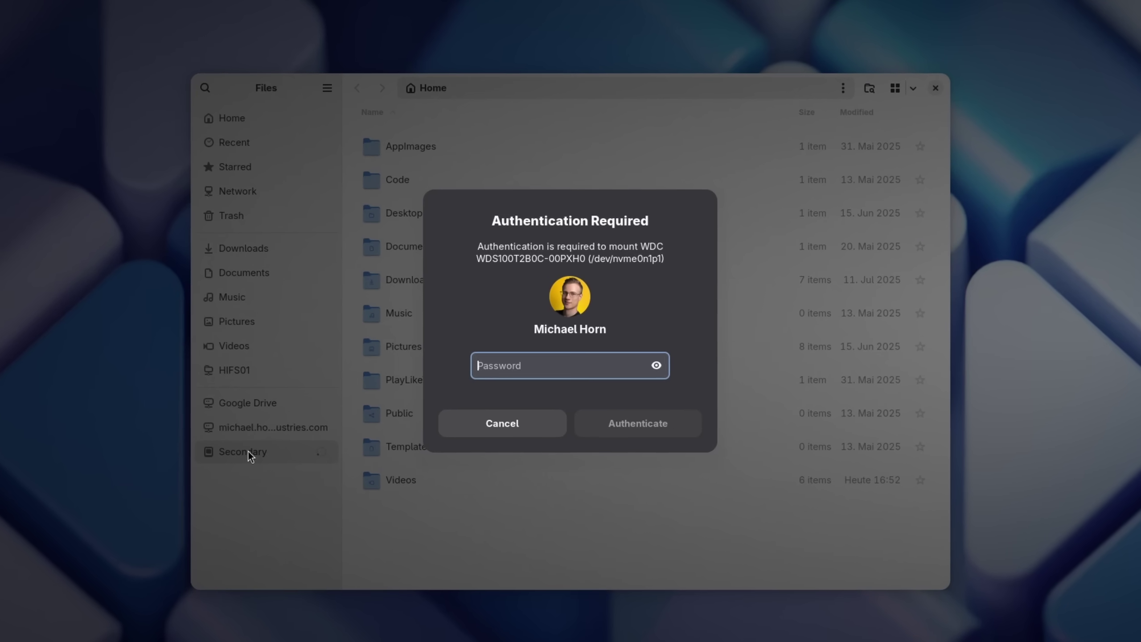
- Enter the account password to mount the Secondary drive, then bring up the overview
text(•••••••••)
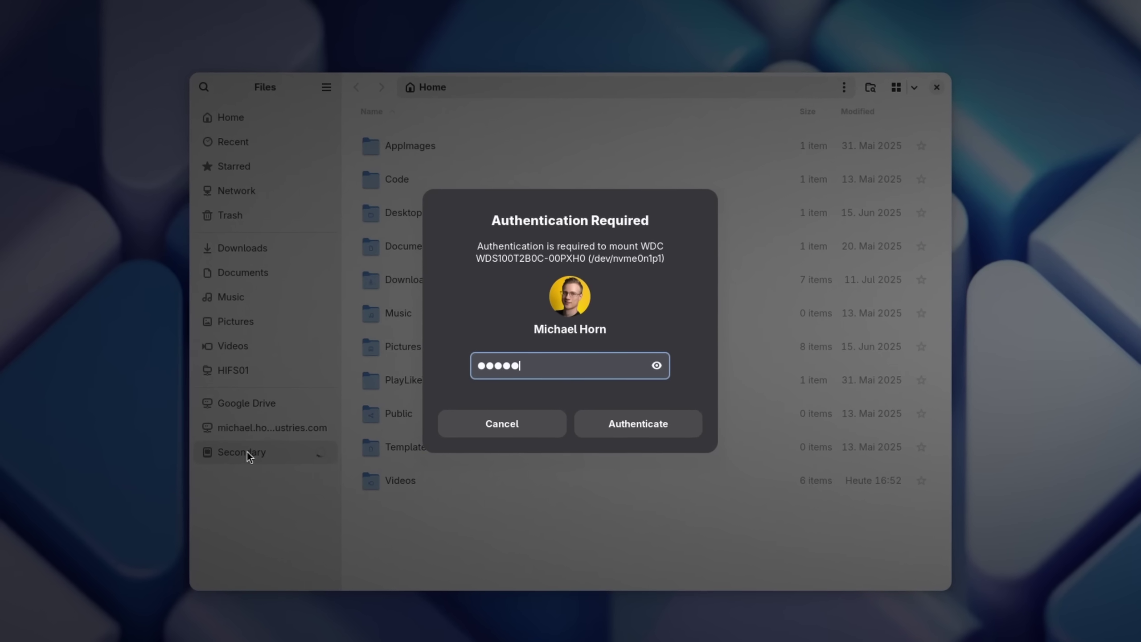
text(•••)
key(Return)
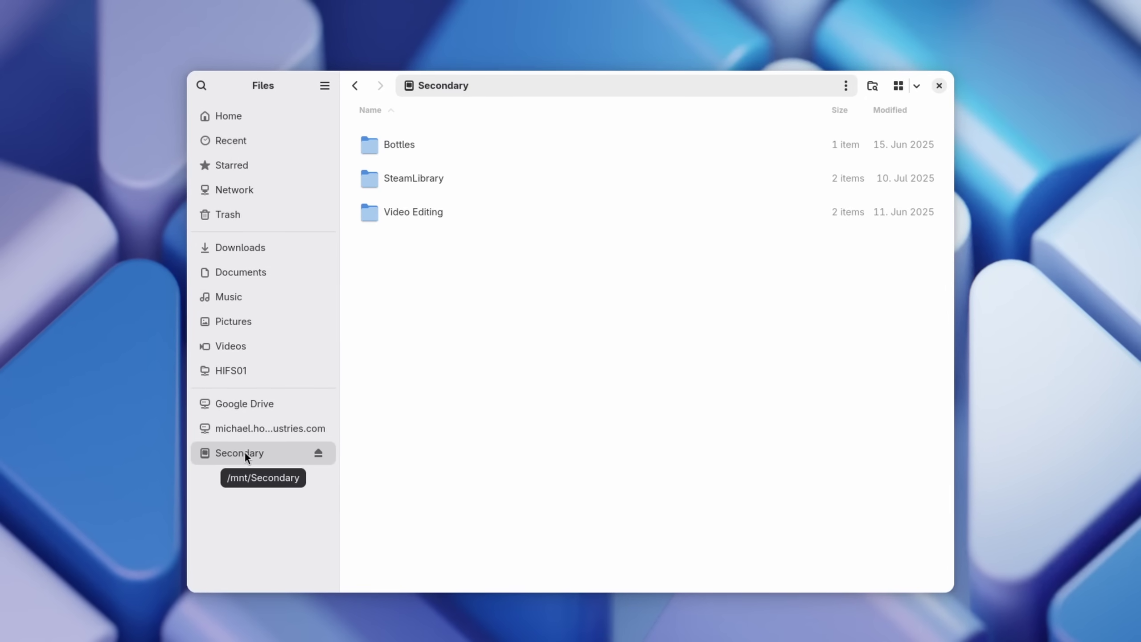
key(ctrl+w)
key(super)
- Launch Disks from a 'disk' search and select the WDC 1,0 TB disk
text(disk)
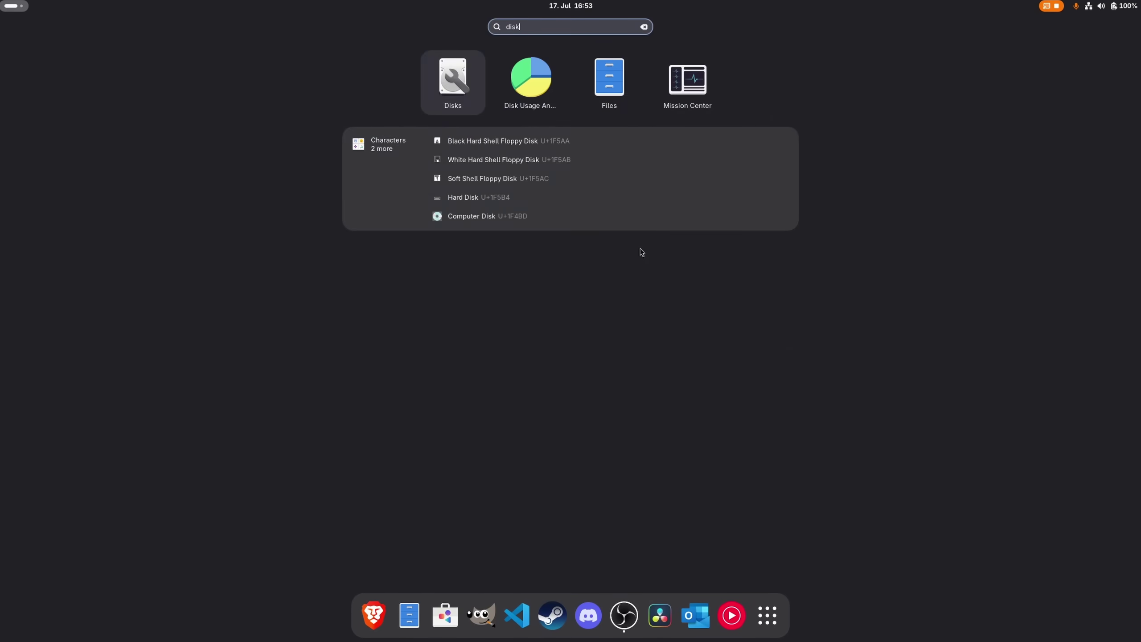
key(Return)
click(373, 211)
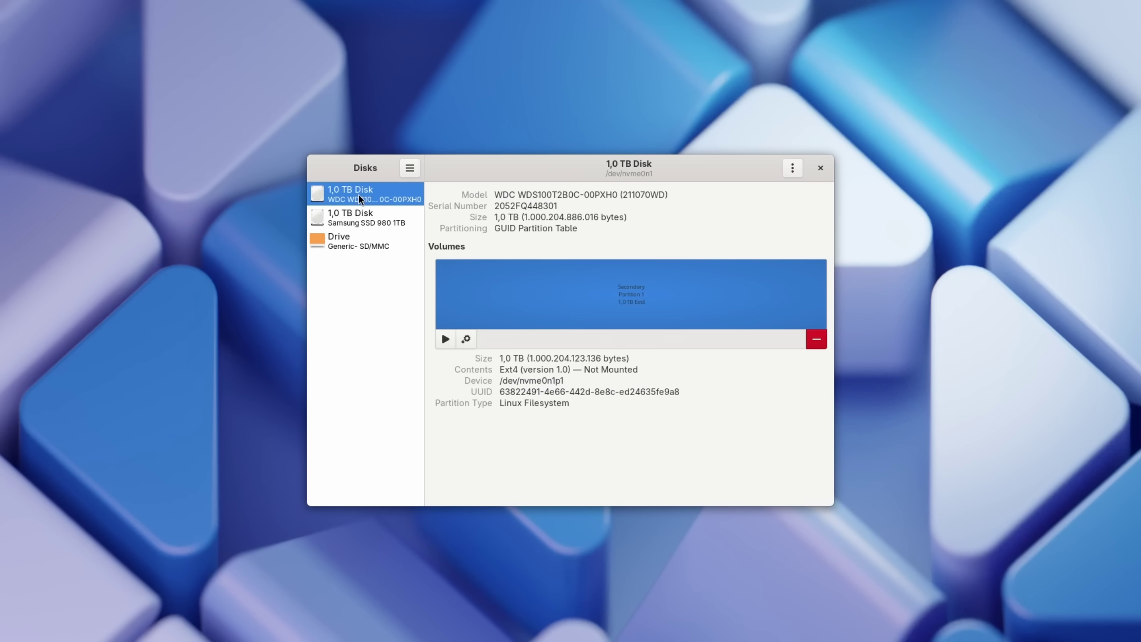
- Edit the partition's mount options: User Session Defaults off, identified by UUID, new mount point
click(466, 338)
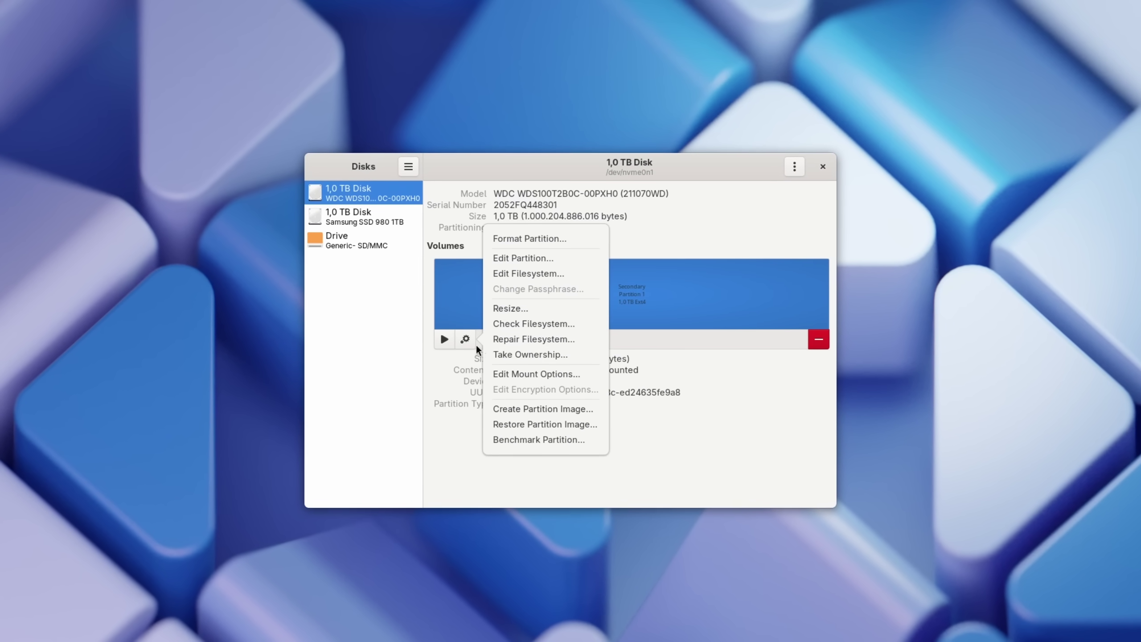
click(511, 371)
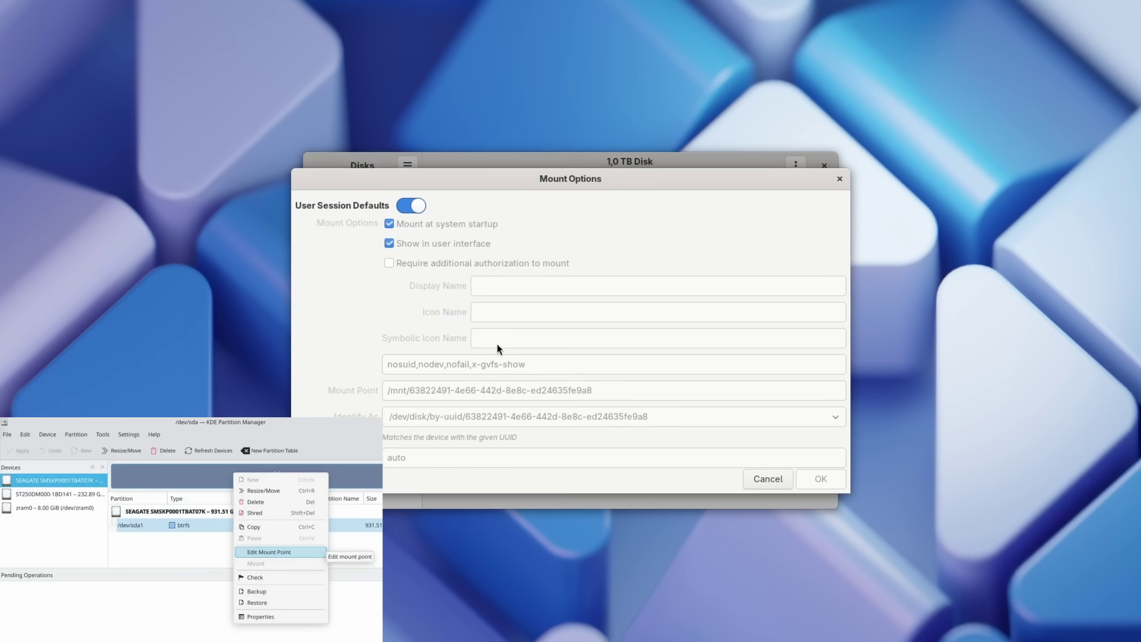
click(420, 207)
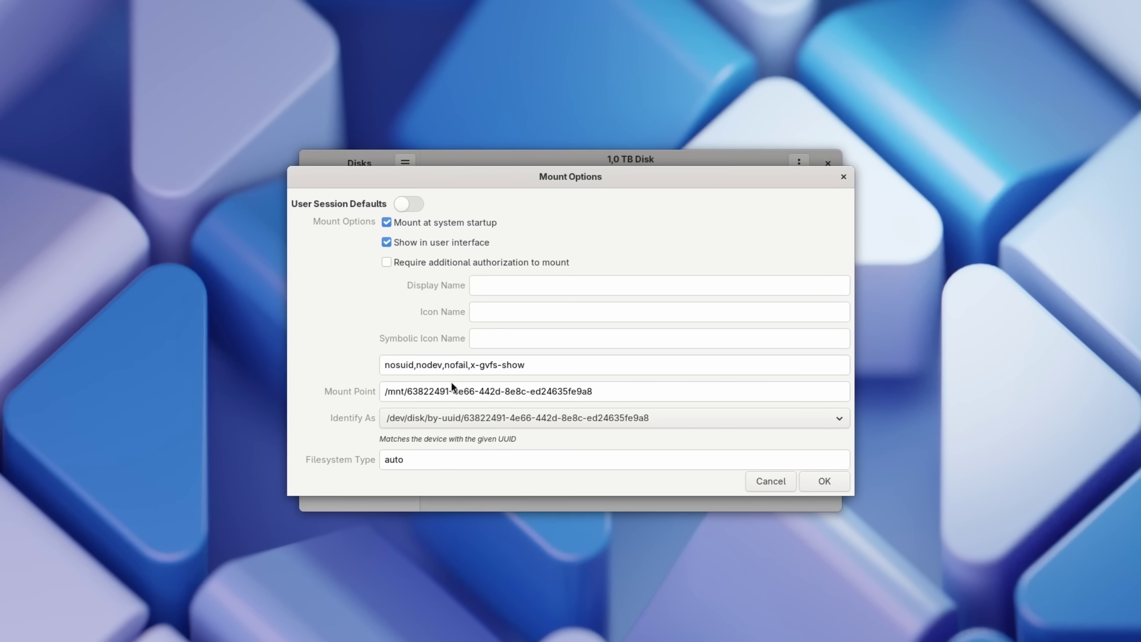
click(573, 419)
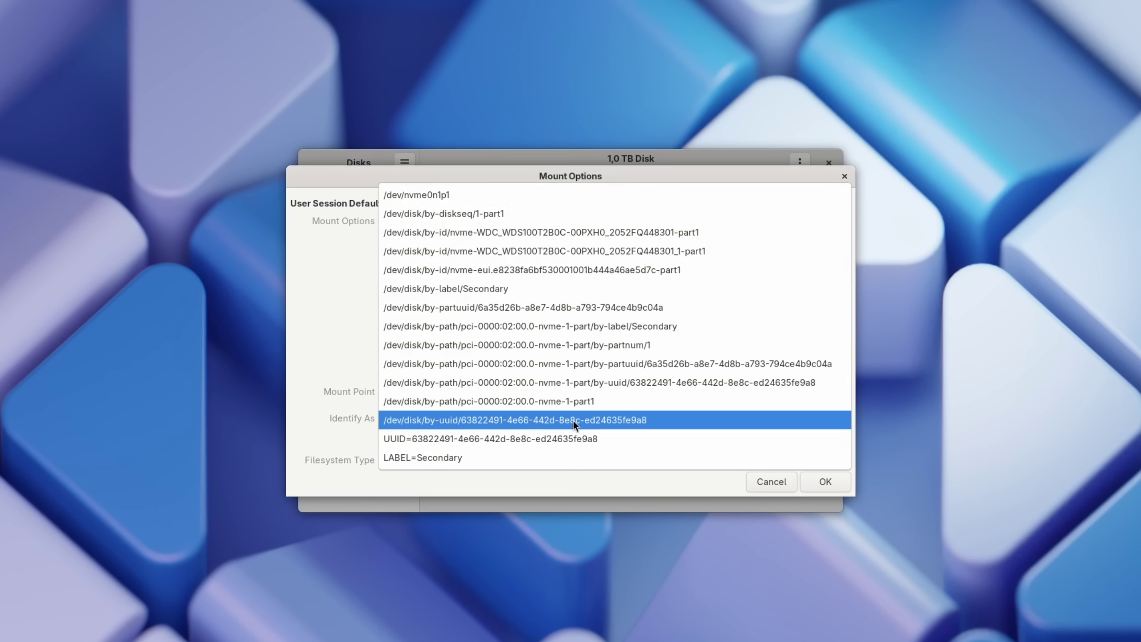
click(535, 443)
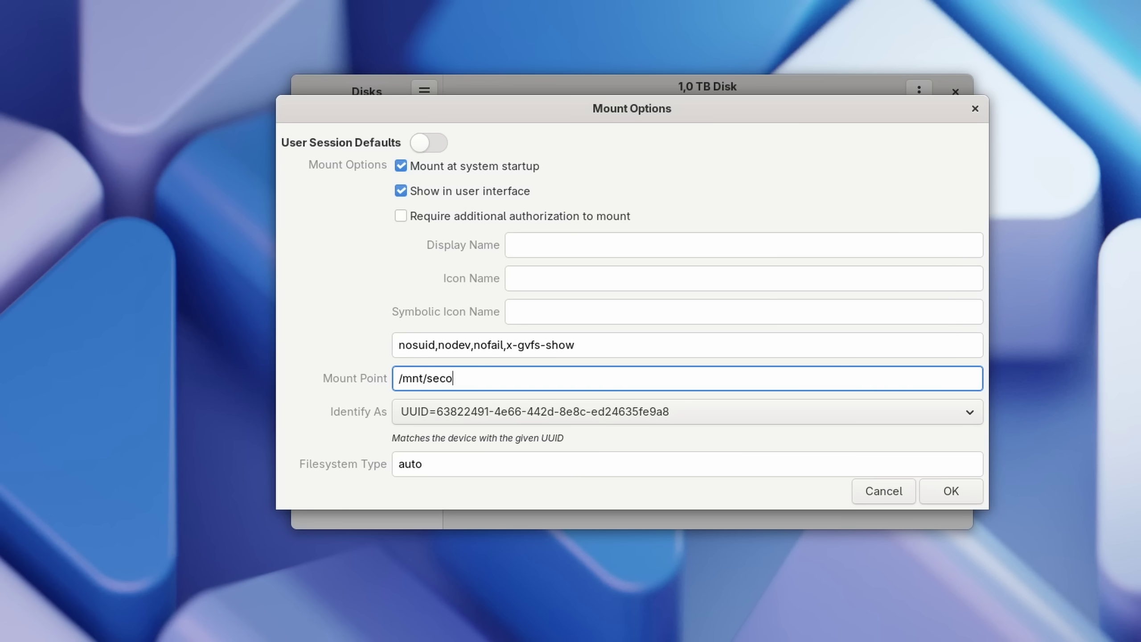
text(b)
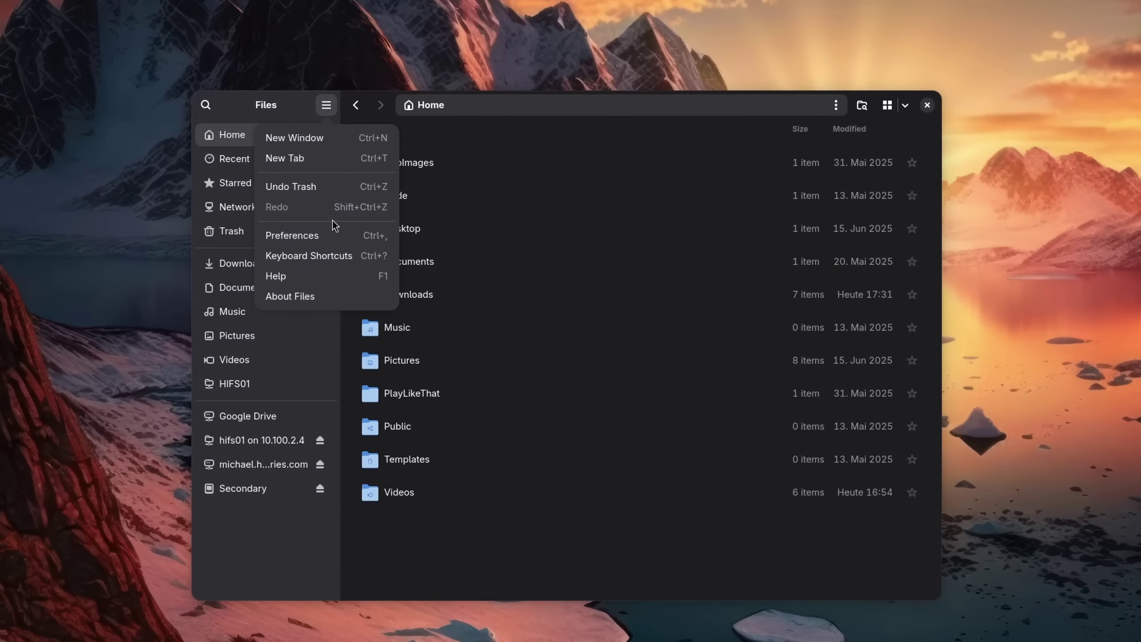
- Check the Show Thumbnails choices in the Performance section of the Files preferences
click(333, 231)
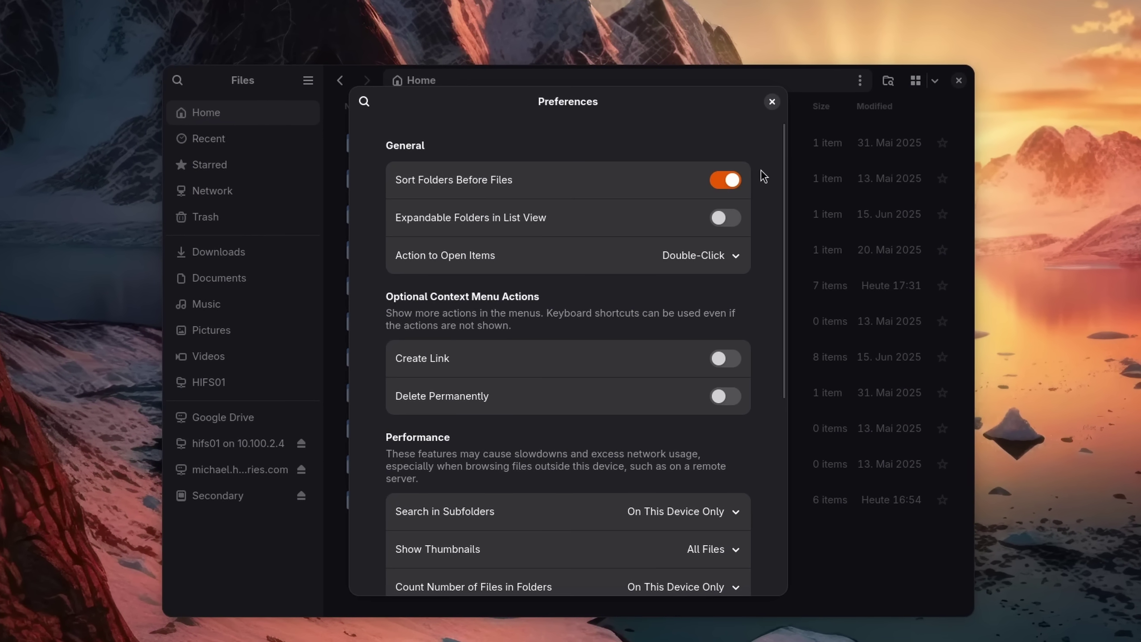
scroll(745, 185, down, 5)
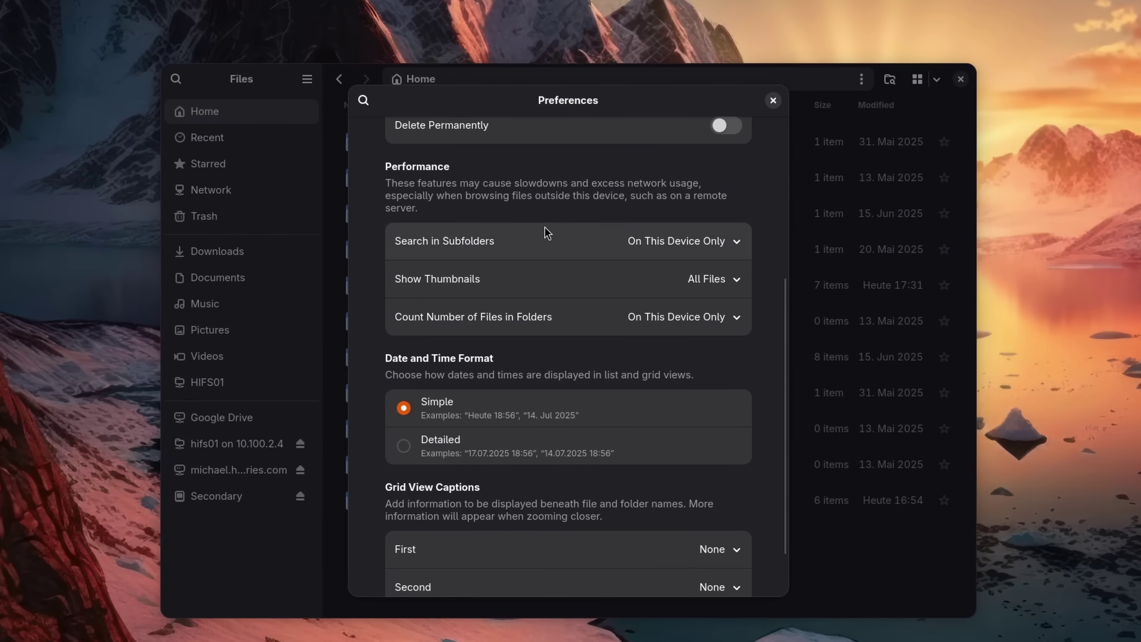
click(706, 281)
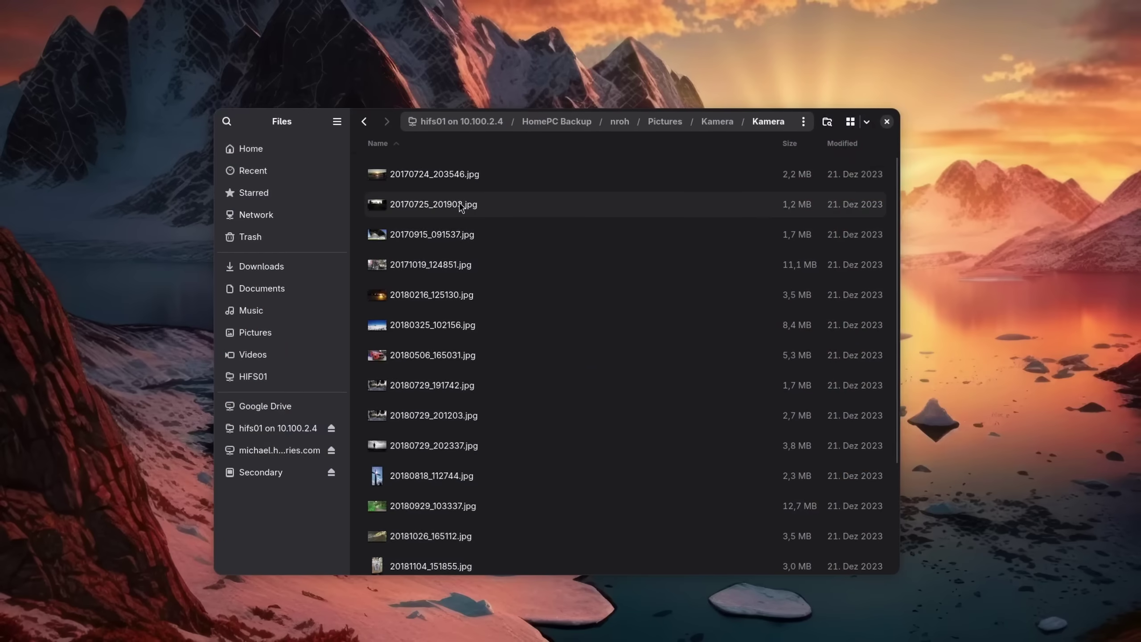
scroll(449, 220, down, 1)
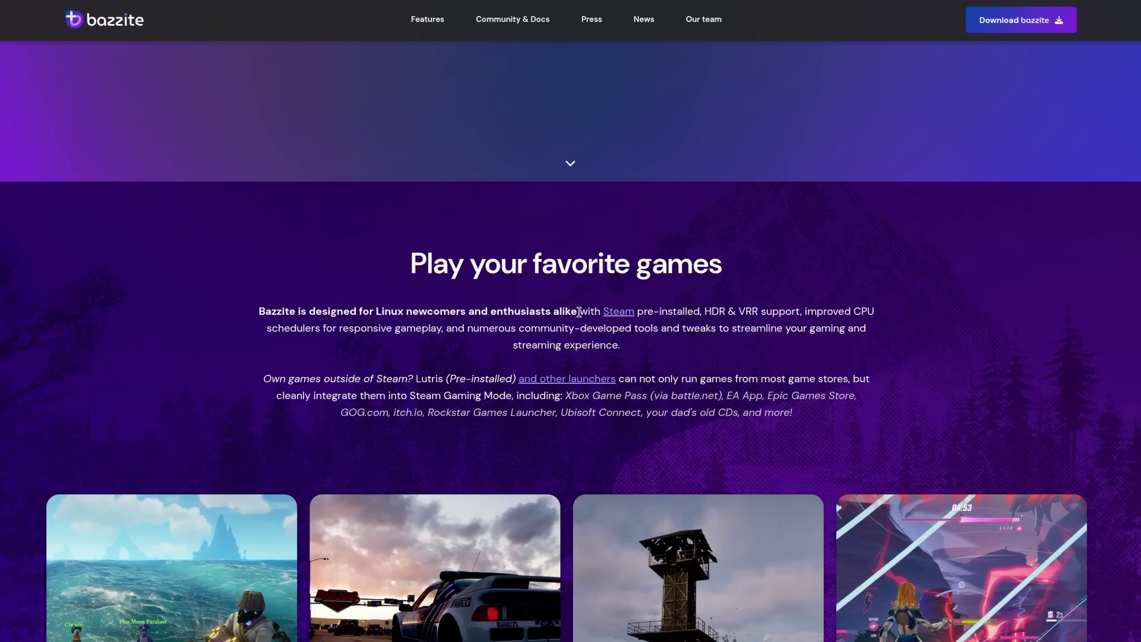
- Compare Steam's sources: the store's source list, the official installer, and Flathub's Steam page
drag(578, 313, 699, 315)
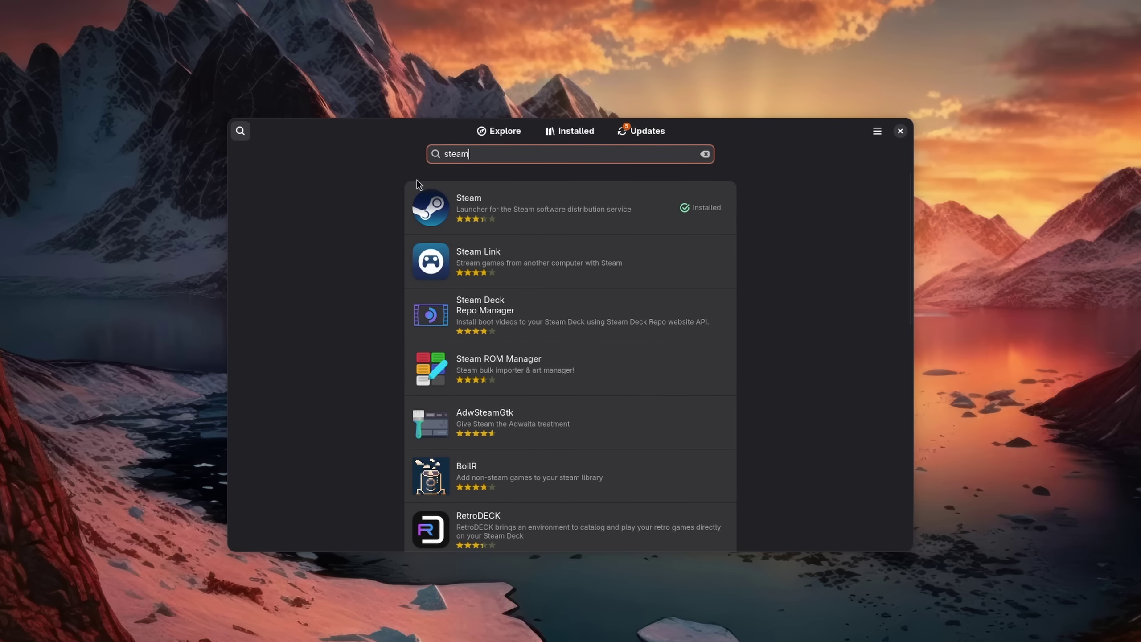
click(546, 209)
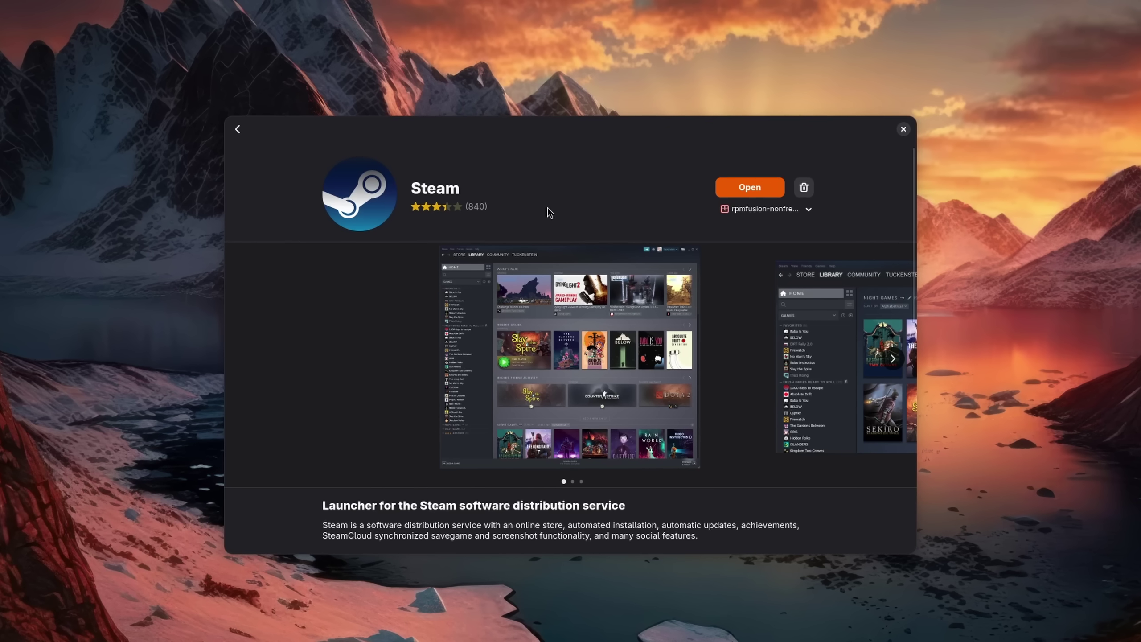
click(805, 209)
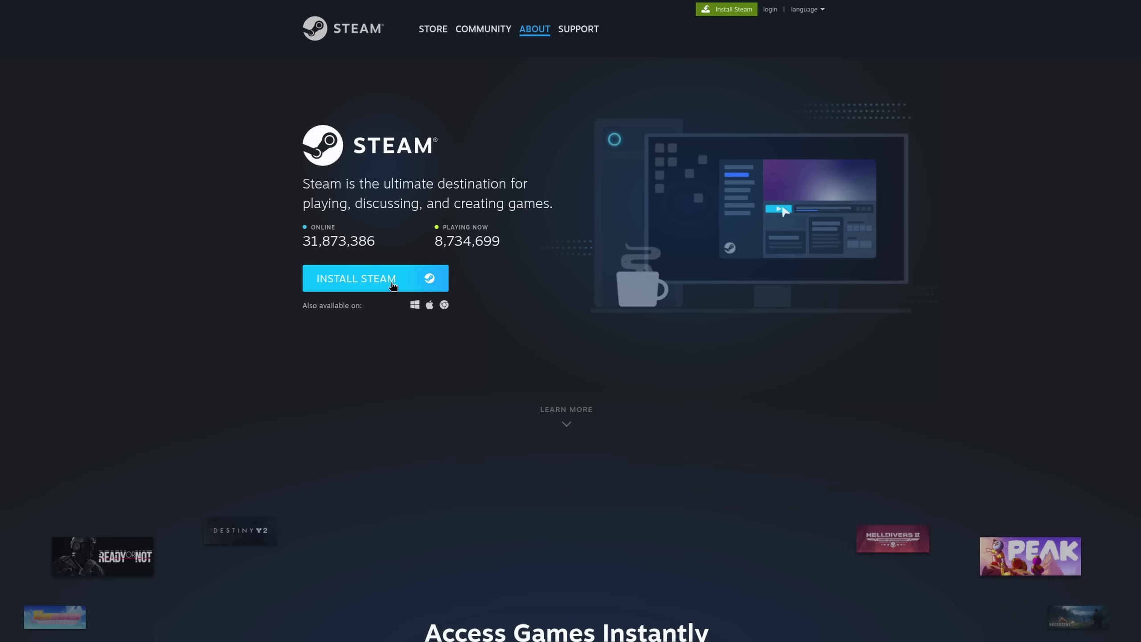
click(392, 285)
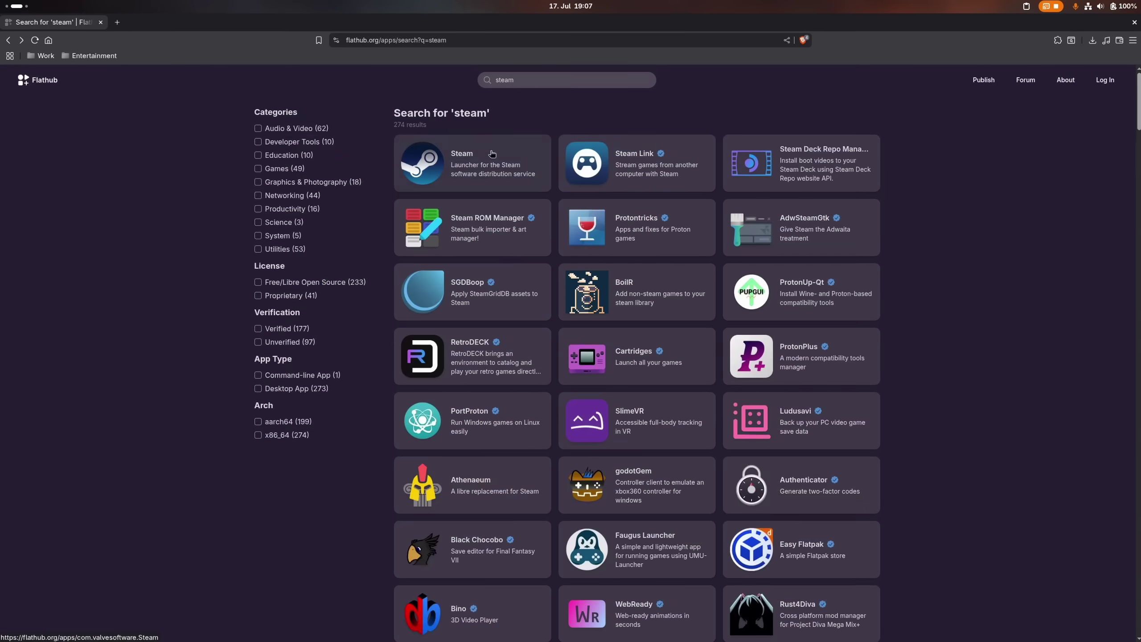
click(490, 151)
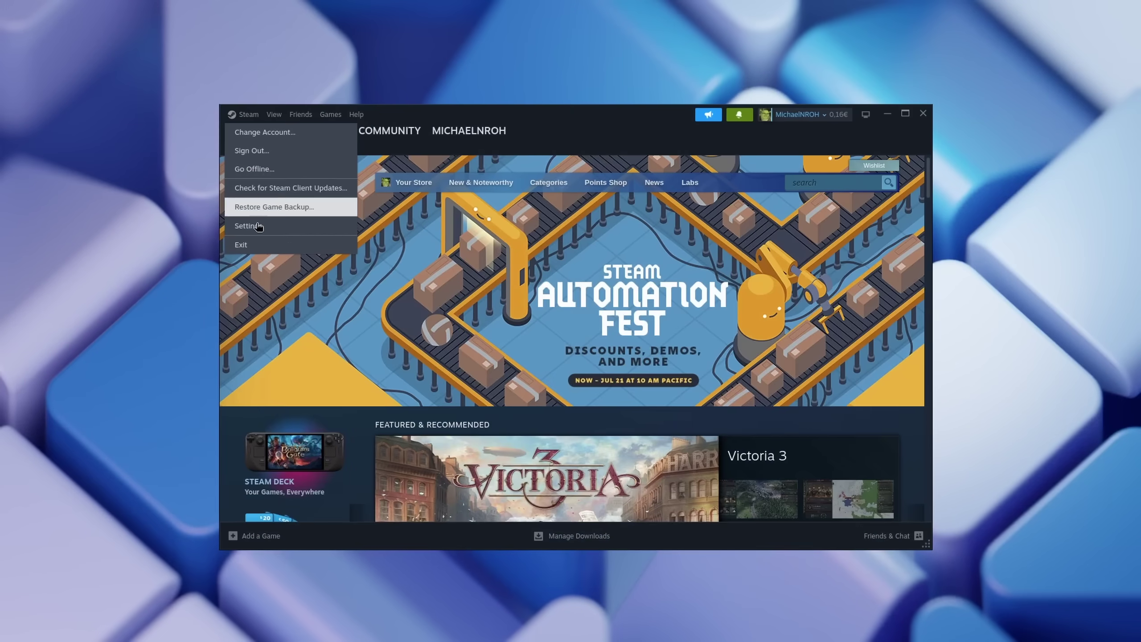
- Browse Steam's Compatibility and Downloads settings down to the Shader Pre-Caching section
click(259, 225)
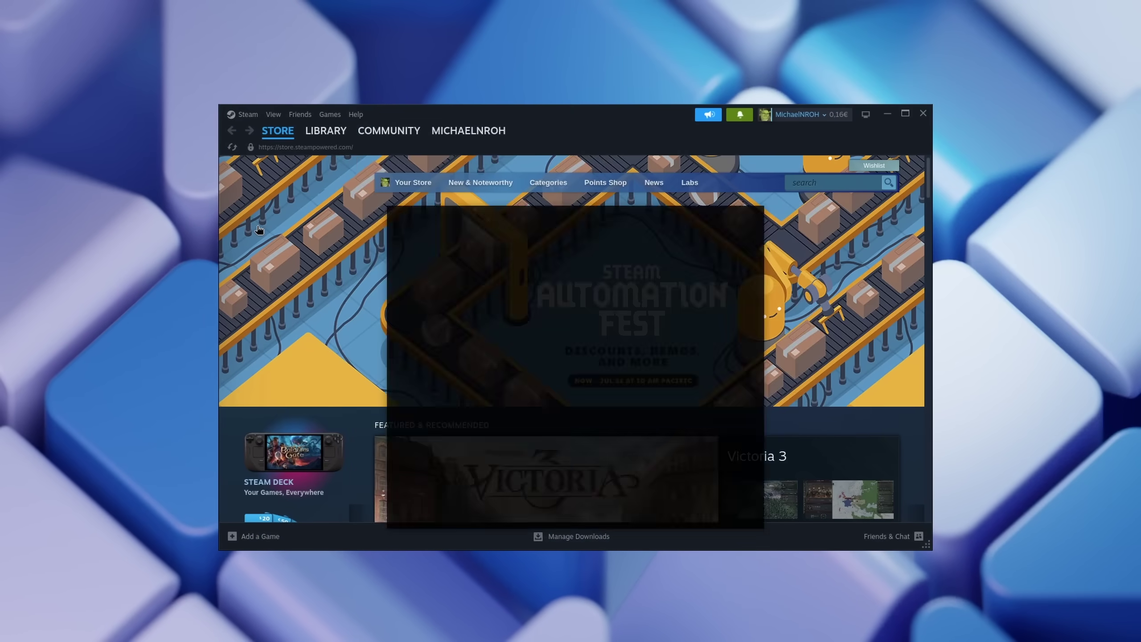
click(387, 429)
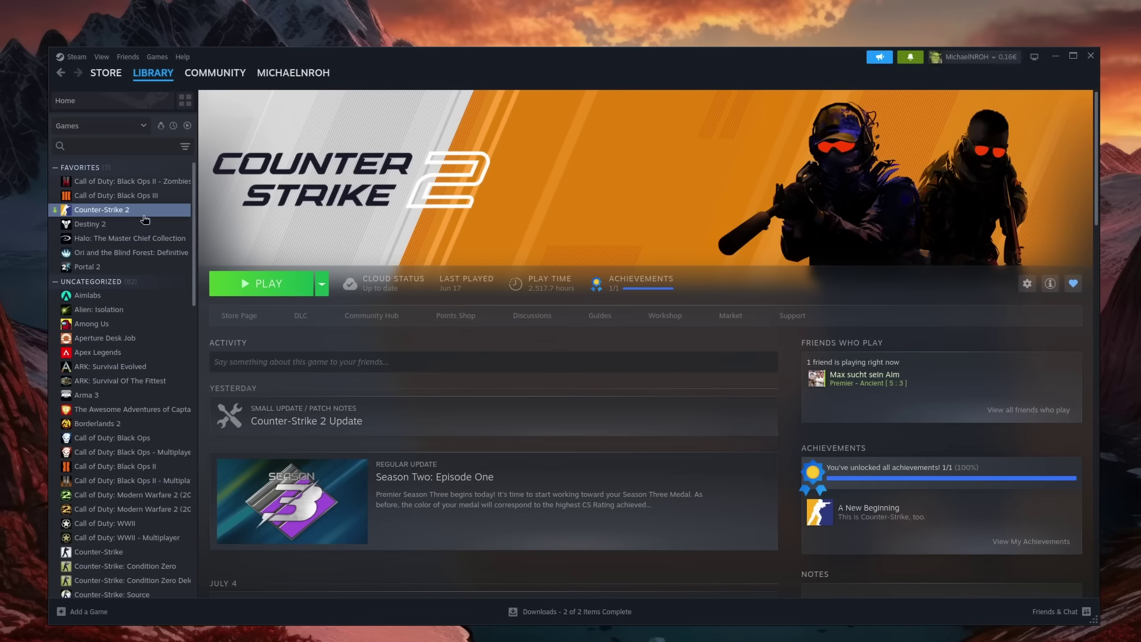
scroll(137, 364, down, 10)
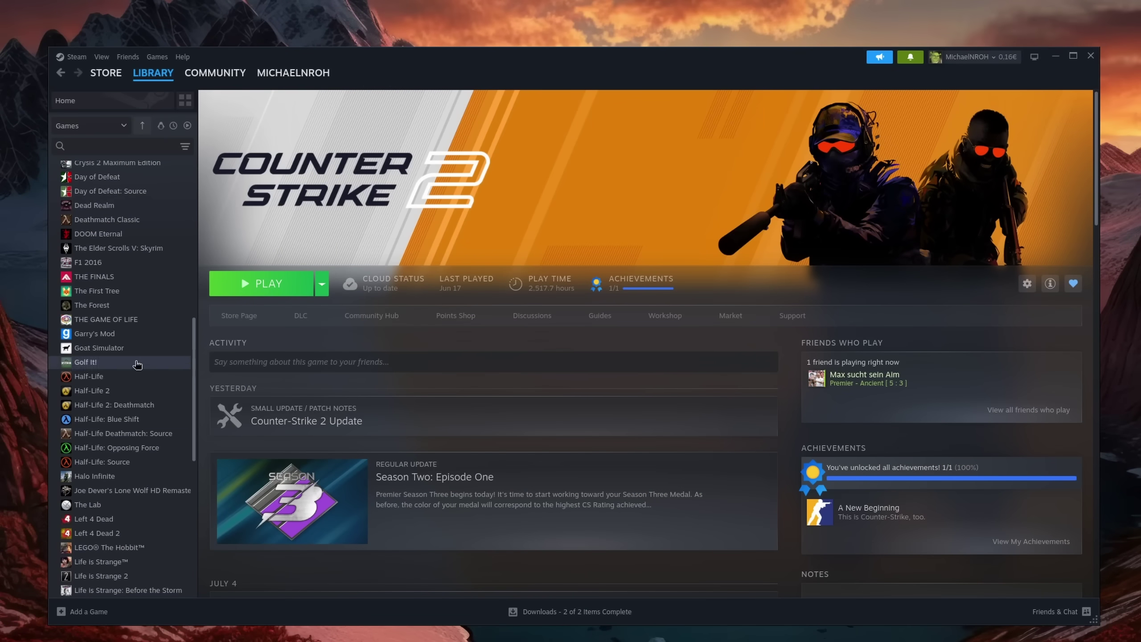
scroll(137, 364, down, 5)
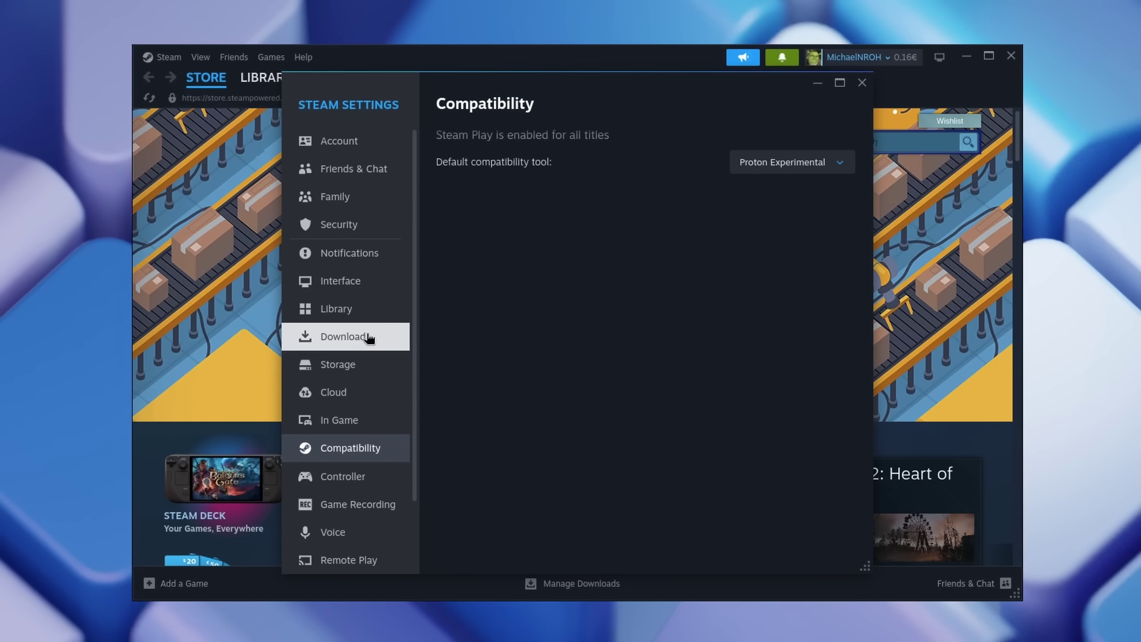
click(368, 338)
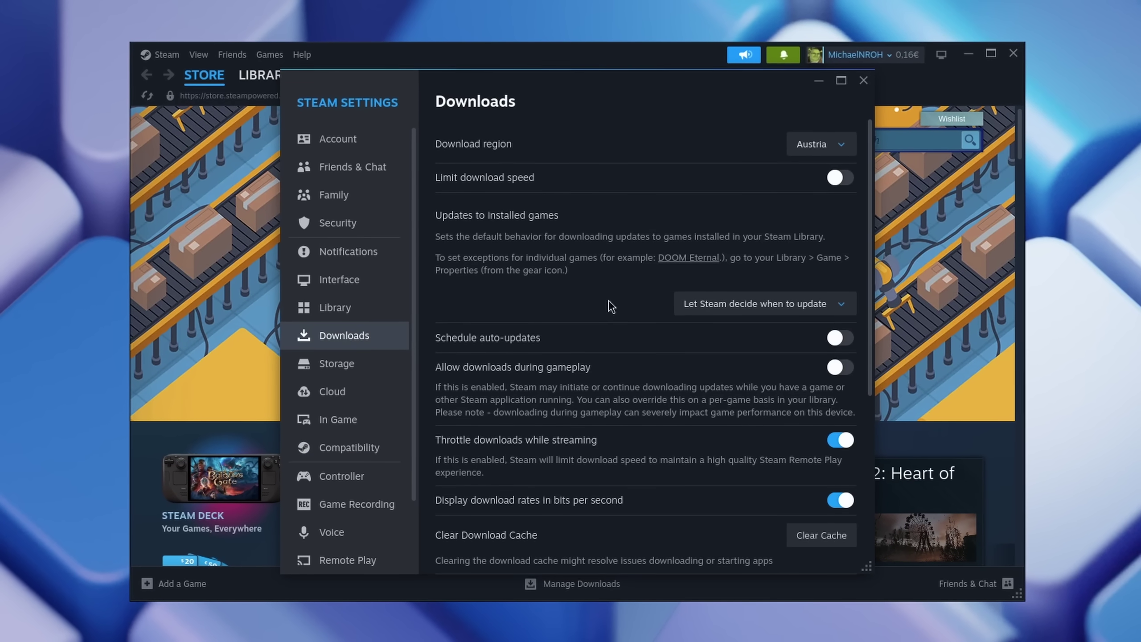
scroll(612, 307, down, 7)
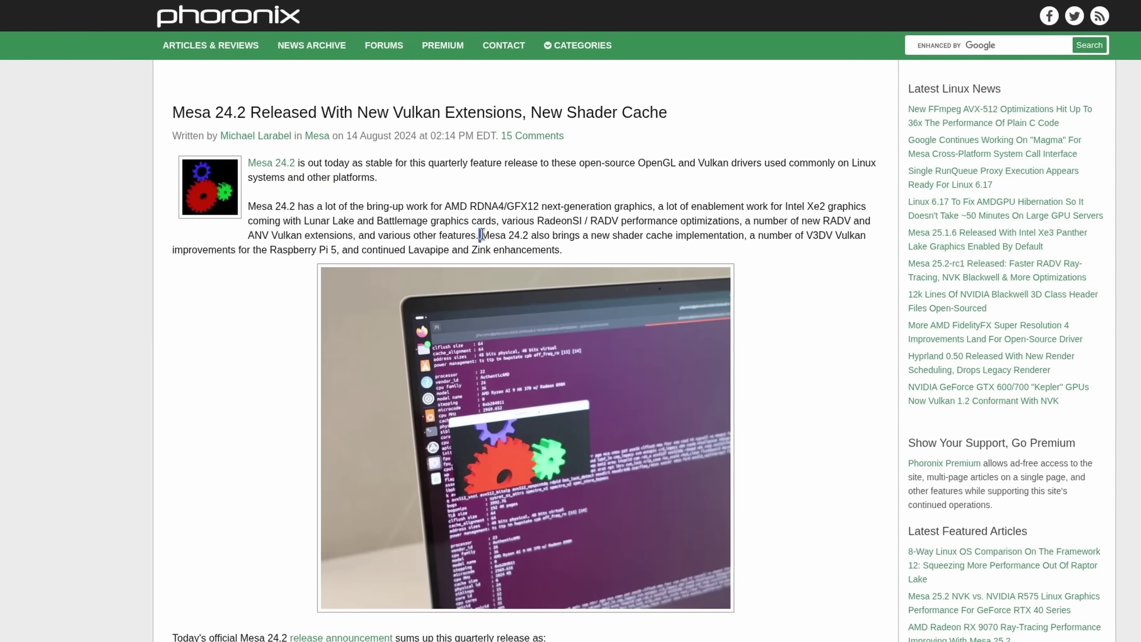
drag(479, 236, 742, 232)
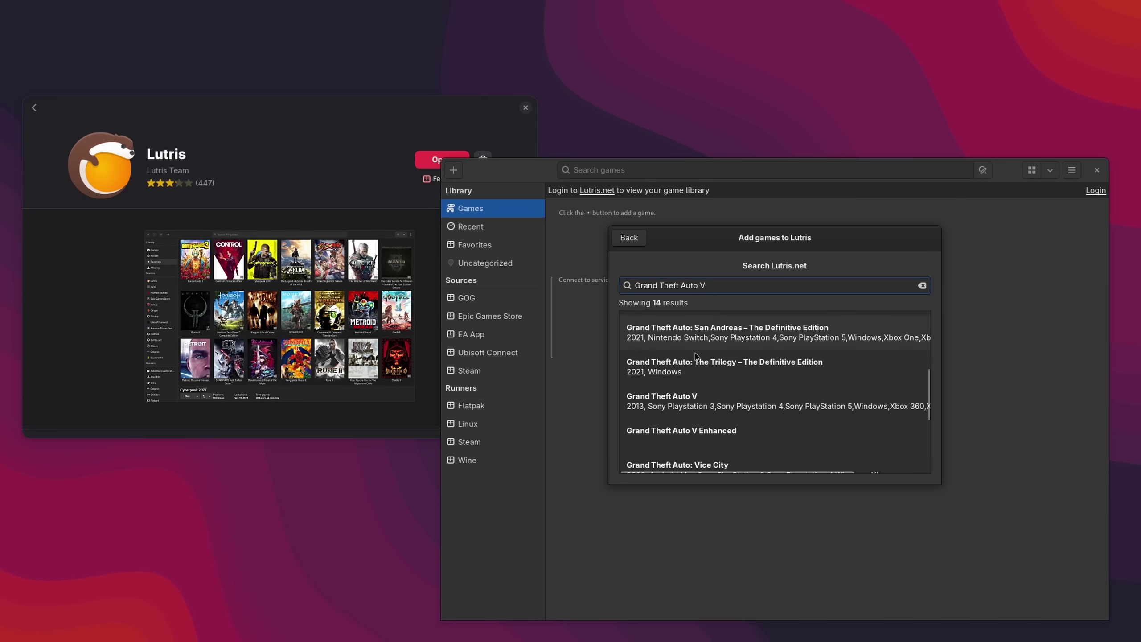
- Open the installer list for the Grand Theft Auto V search result
click(704, 403)
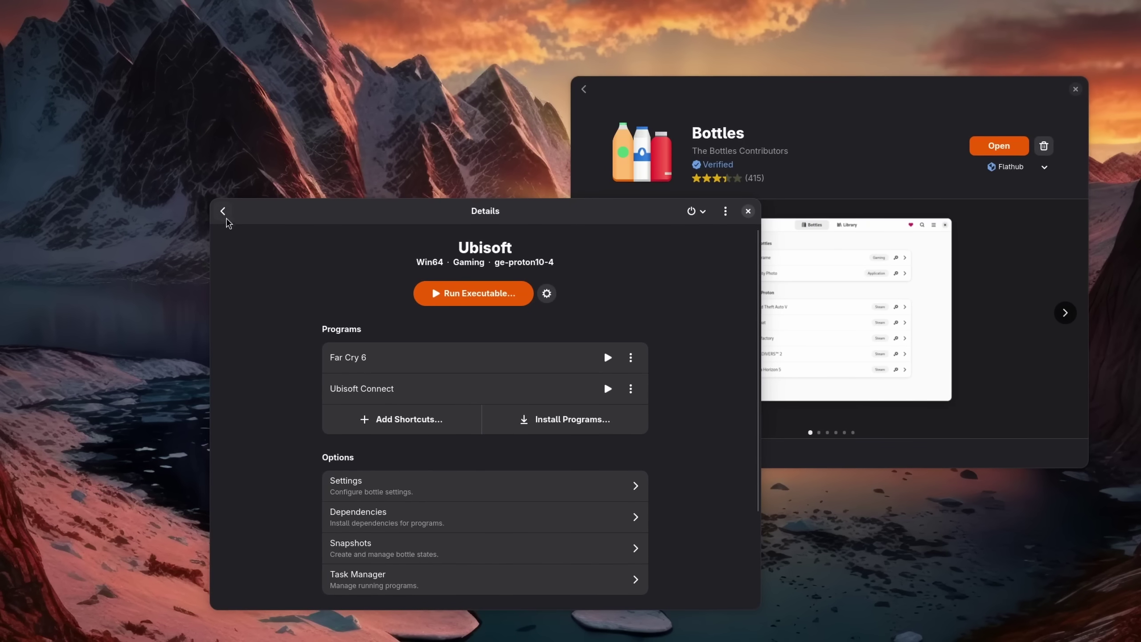
- Delete the Windows Apps bottle from the bottle list
click(224, 213)
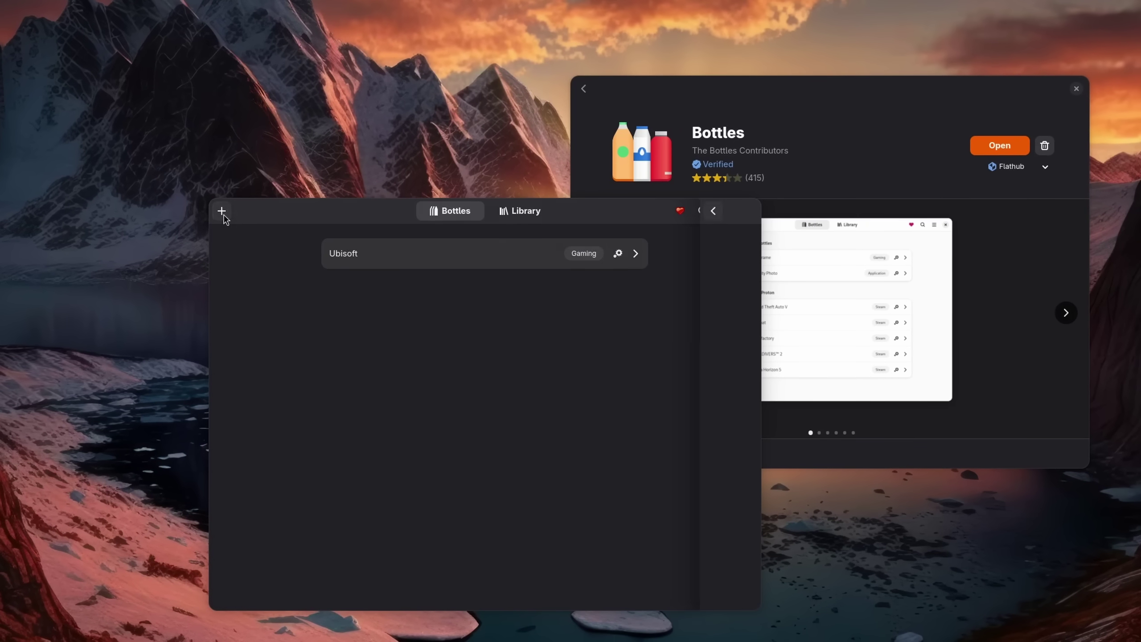
click(221, 211)
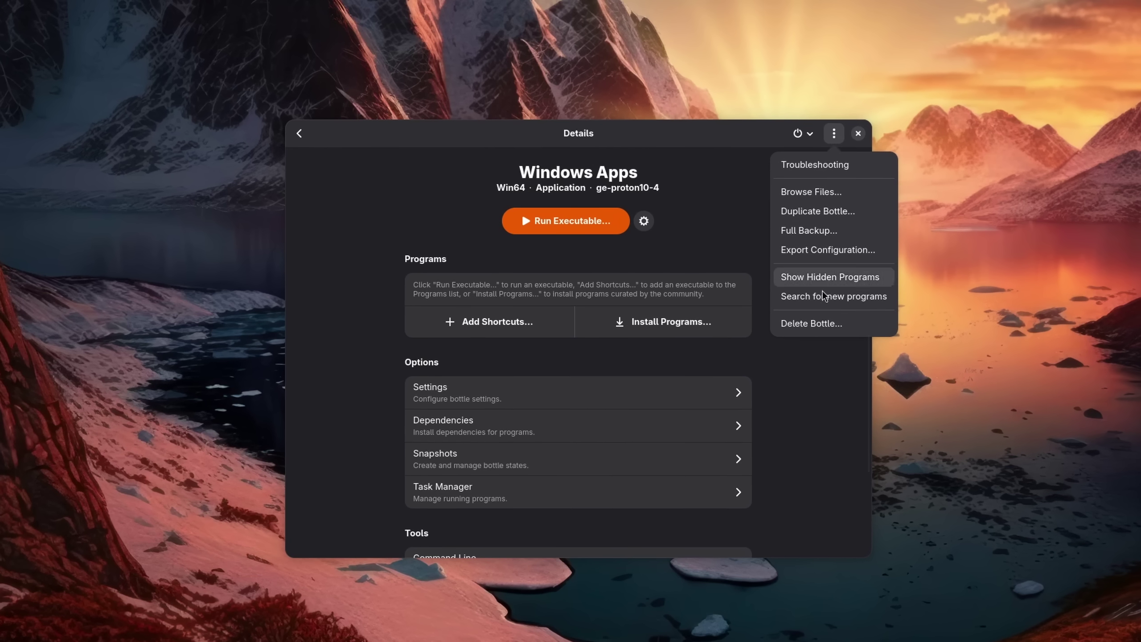
click(820, 325)
click(662, 375)
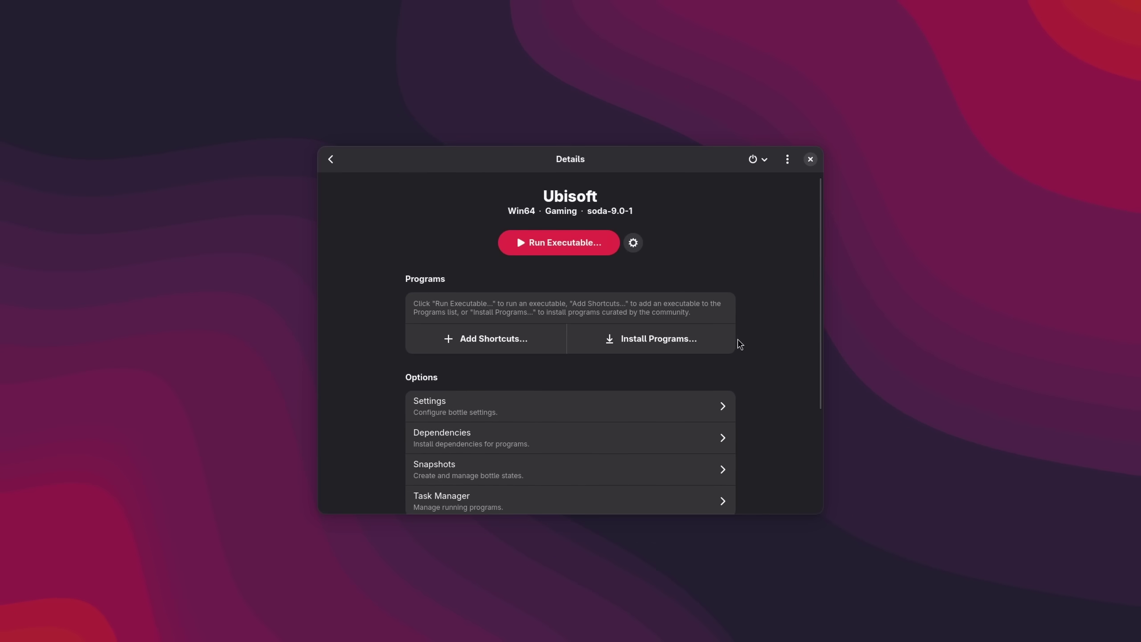
- Install Ubisoft Connect from the Ubisoft bottle's Installers and launch it
click(739, 341)
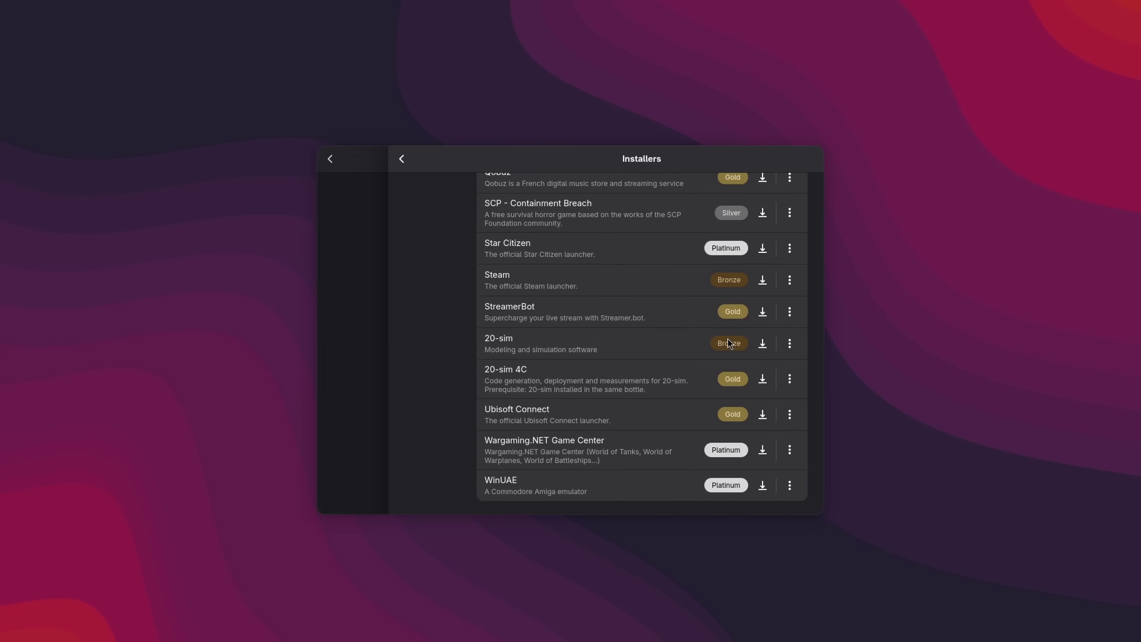
click(692, 415)
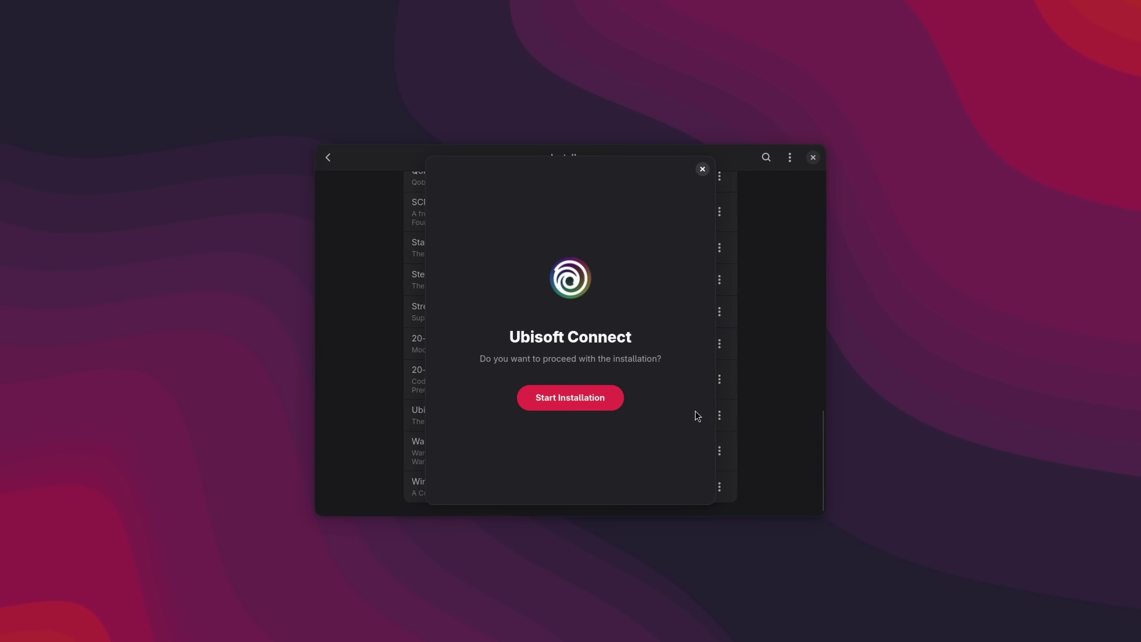
click(586, 398)
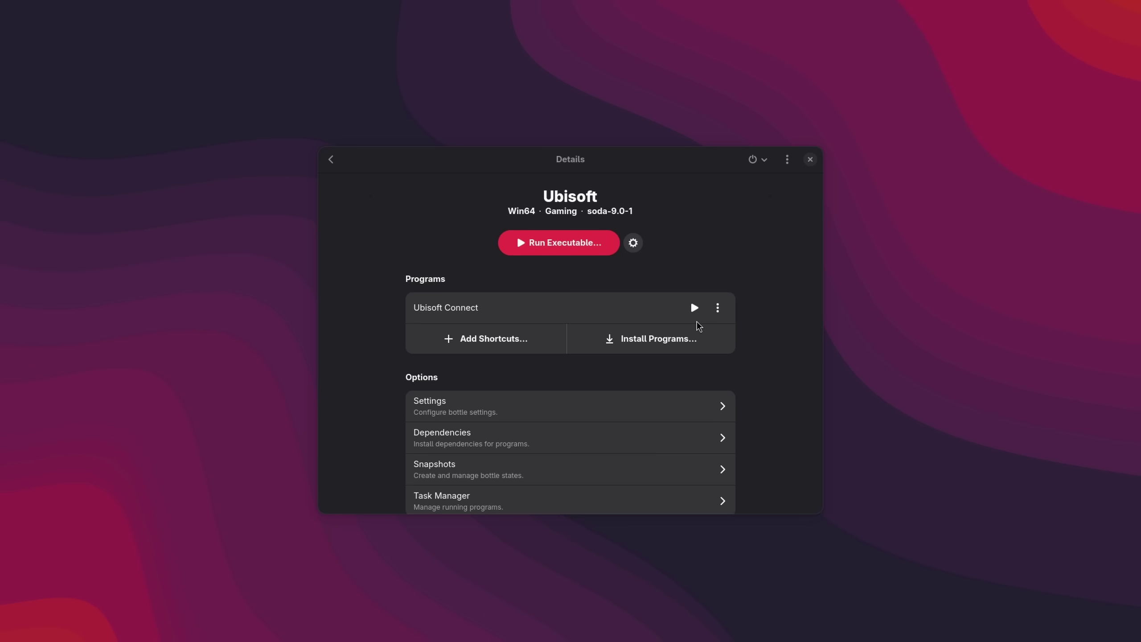
click(691, 303)
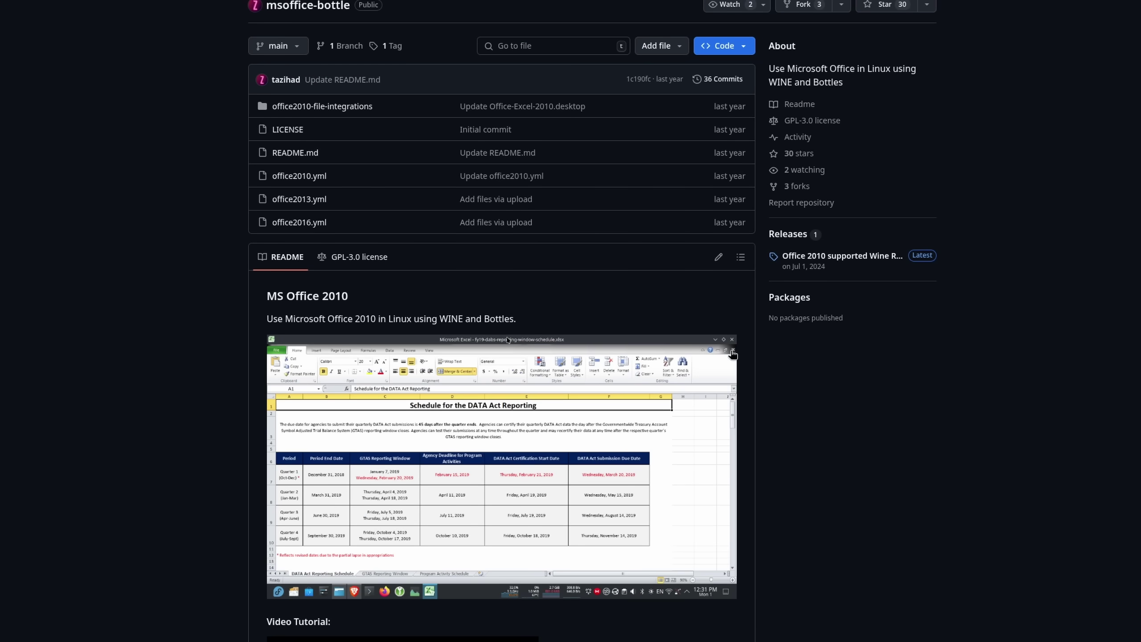
- Scroll through the msoffice-bottle README and the WPS Blog Office 2013 guide
scroll(744, 347, down, 10)
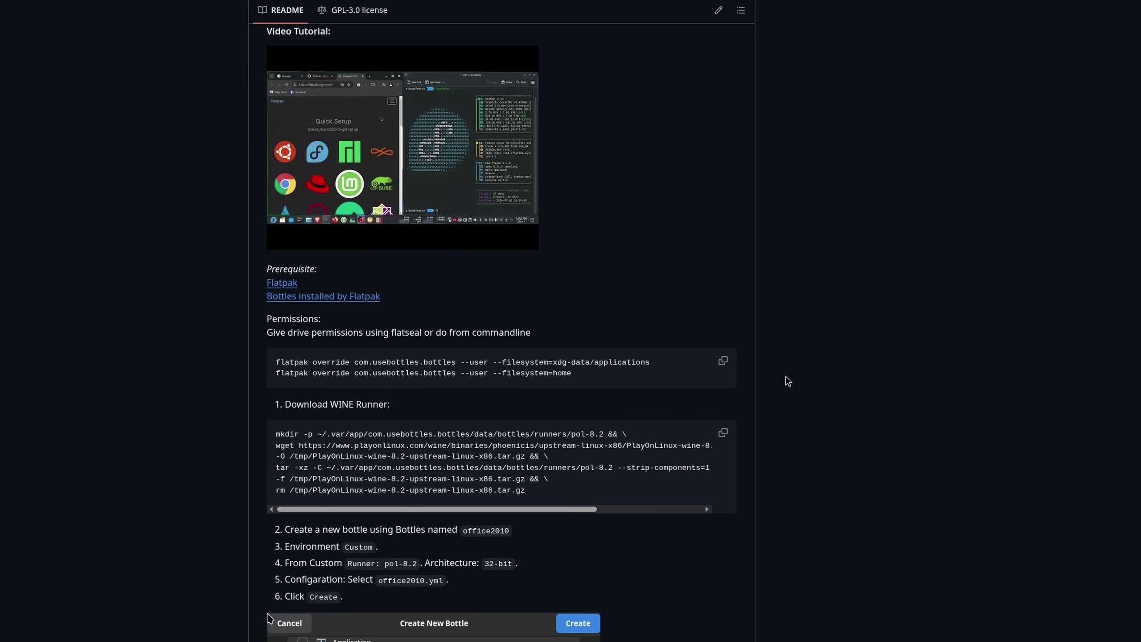
scroll(788, 381, down, 3)
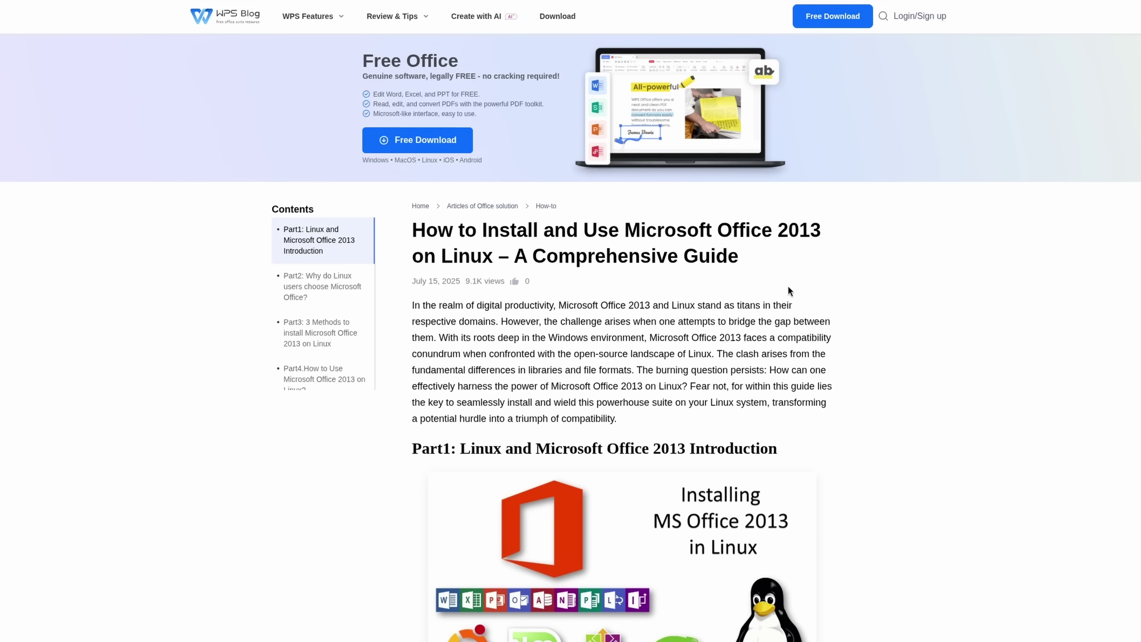
scroll(835, 288, down, 8)
scroll(878, 278, down, 15)
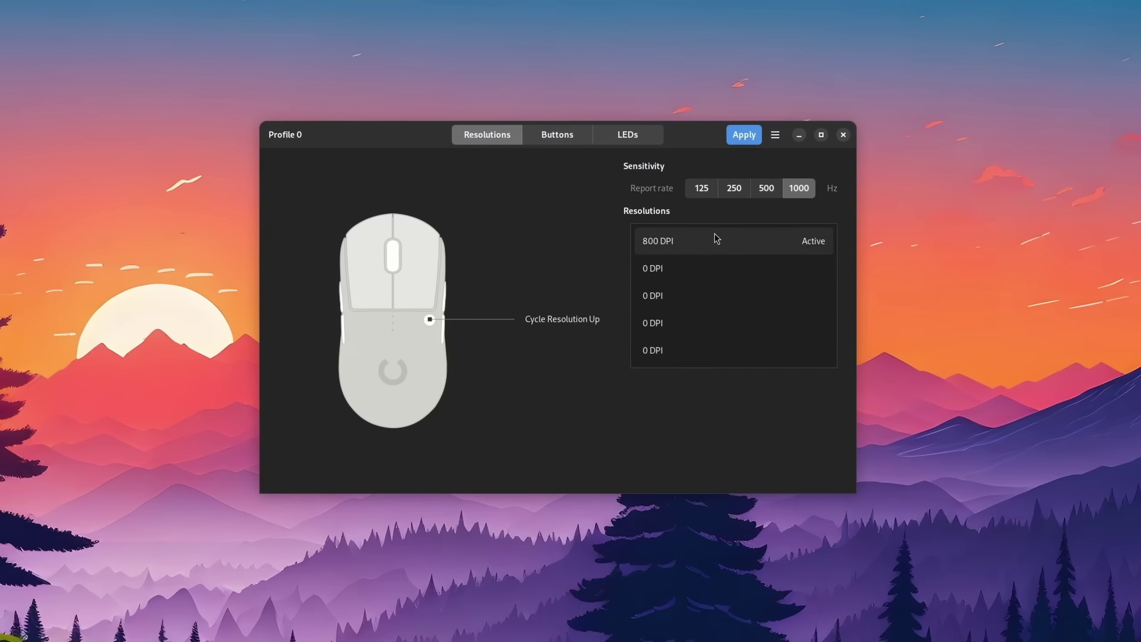
- Switch Piper's source to Fedora Linux, then install Solaar from its details page
click(717, 239)
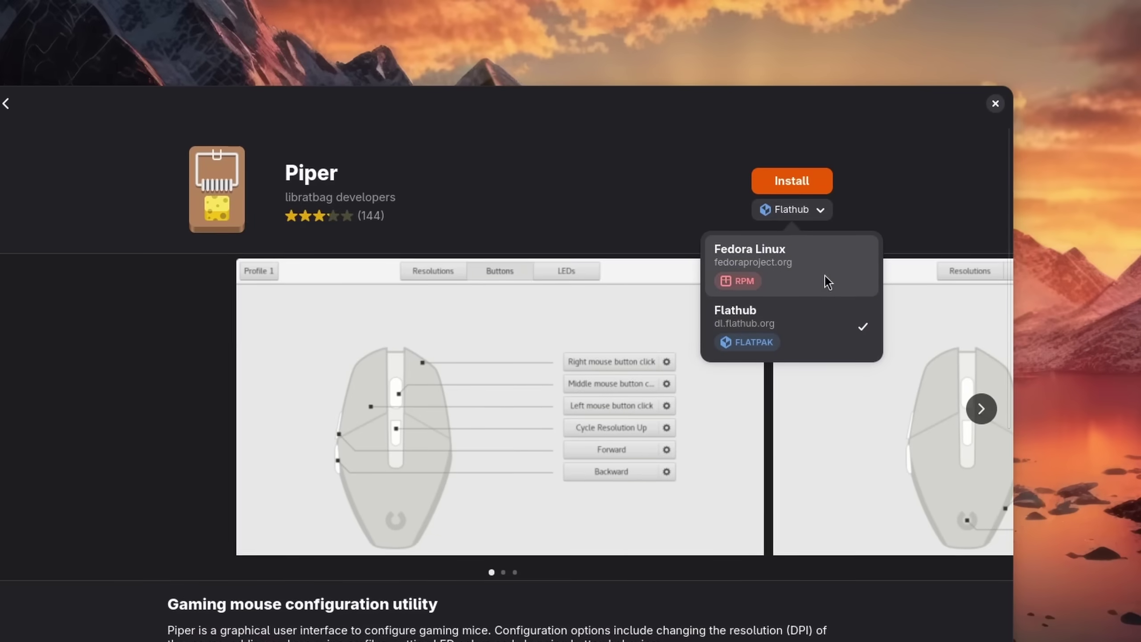
click(824, 269)
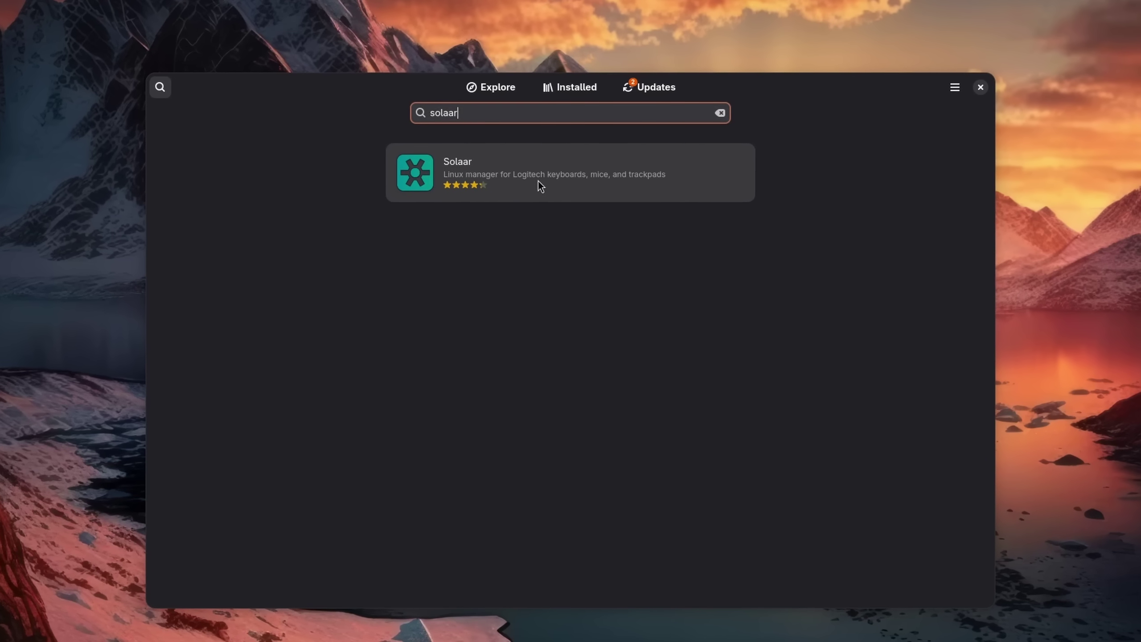
click(539, 181)
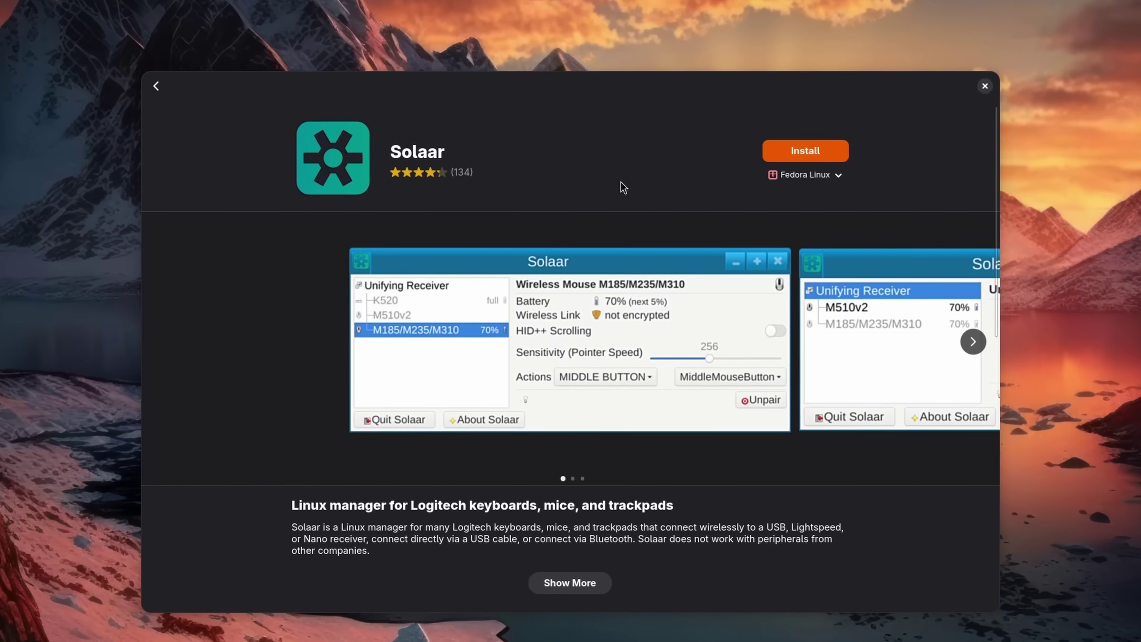
click(805, 151)
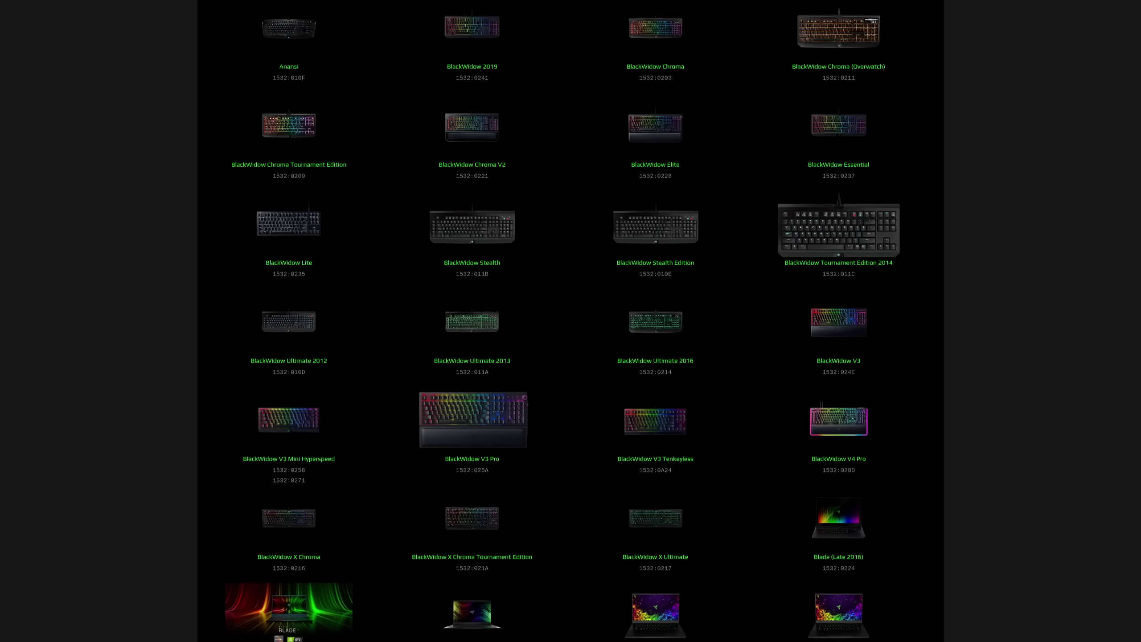
- Scroll through OpenRazer's list of supported Razer devices
scroll(566, 319, down, 5)
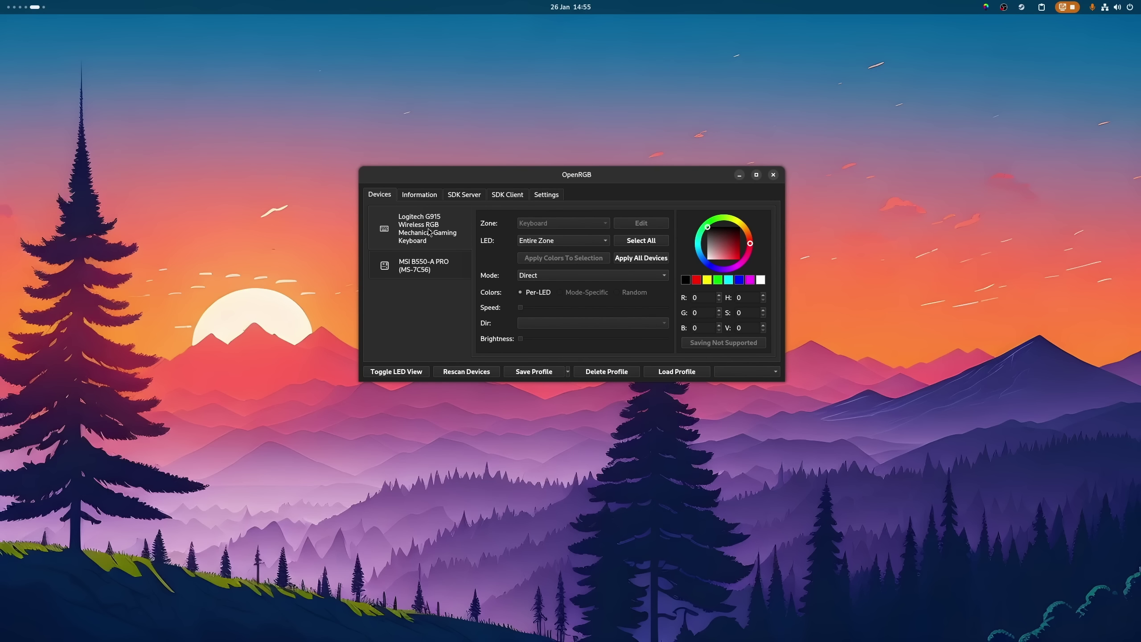
- Select the MSI B550-A PRO in OpenRGB, review its lighting zones, and switch its mode to Static
click(433, 265)
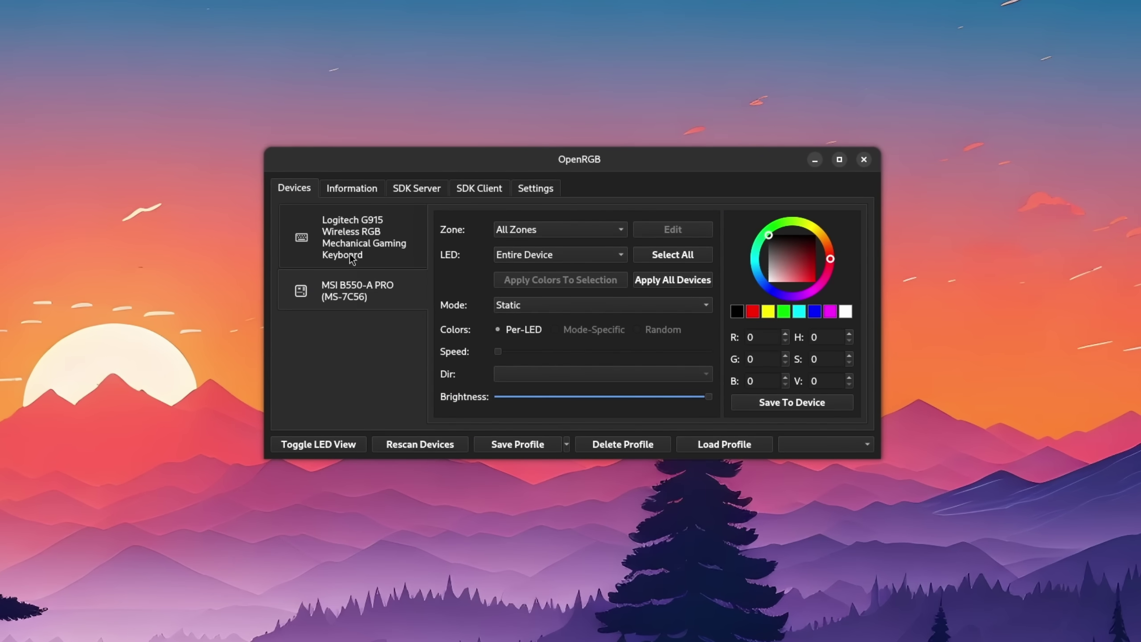
click(539, 230)
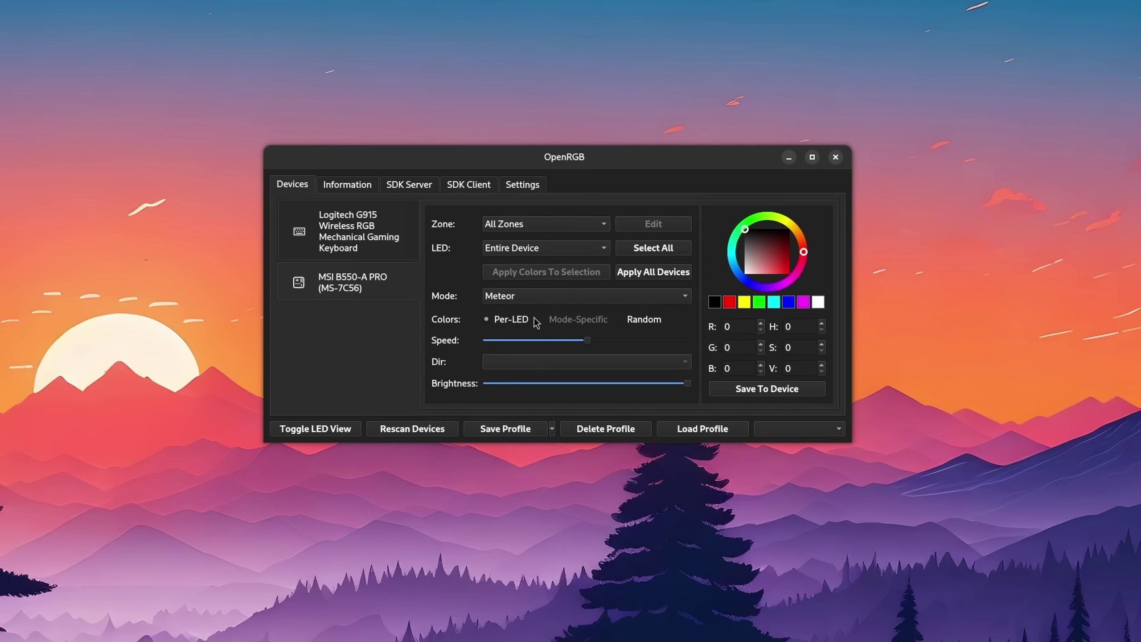
click(525, 311)
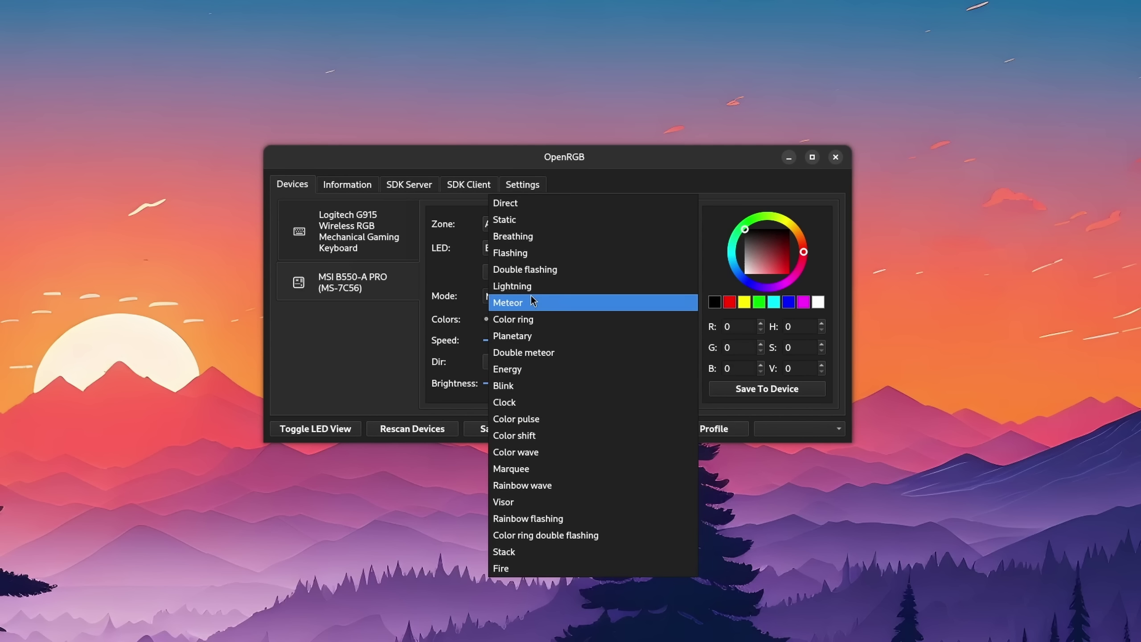
click(528, 225)
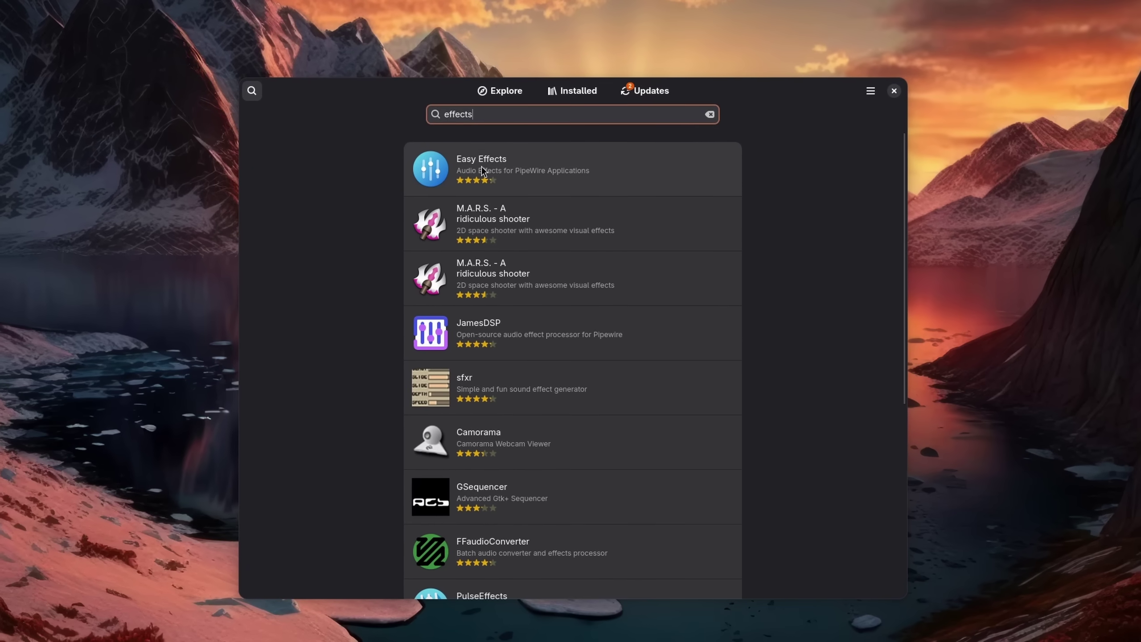
- Find Easy Effects in the software store results and install it
scroll(501, 200, down, 5)
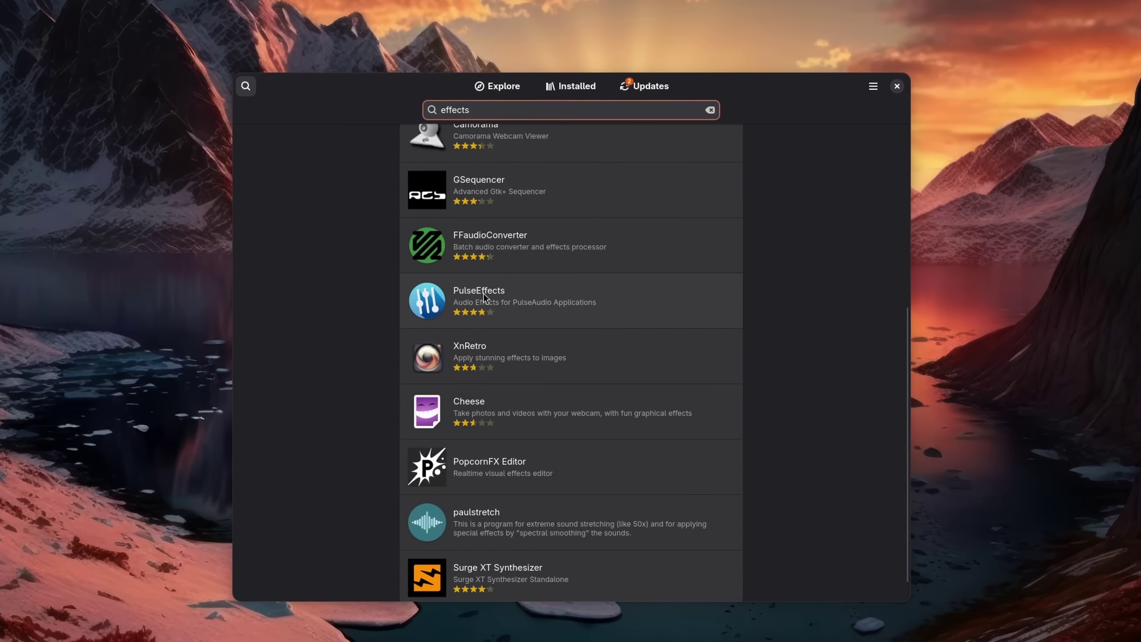
click(524, 316)
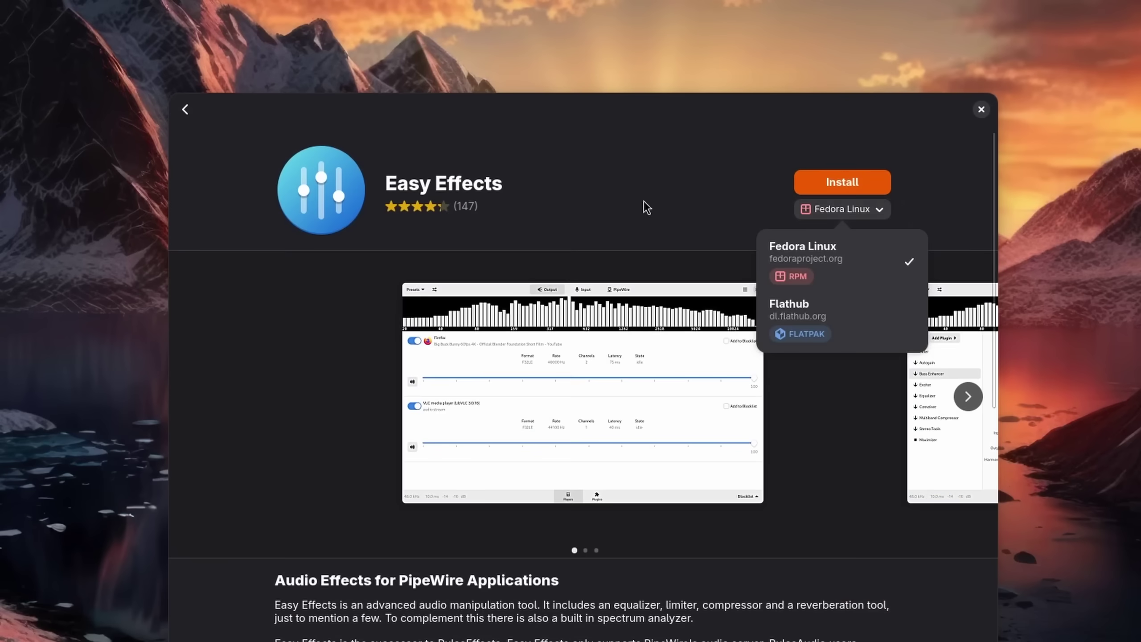
click(835, 185)
click(835, 185)
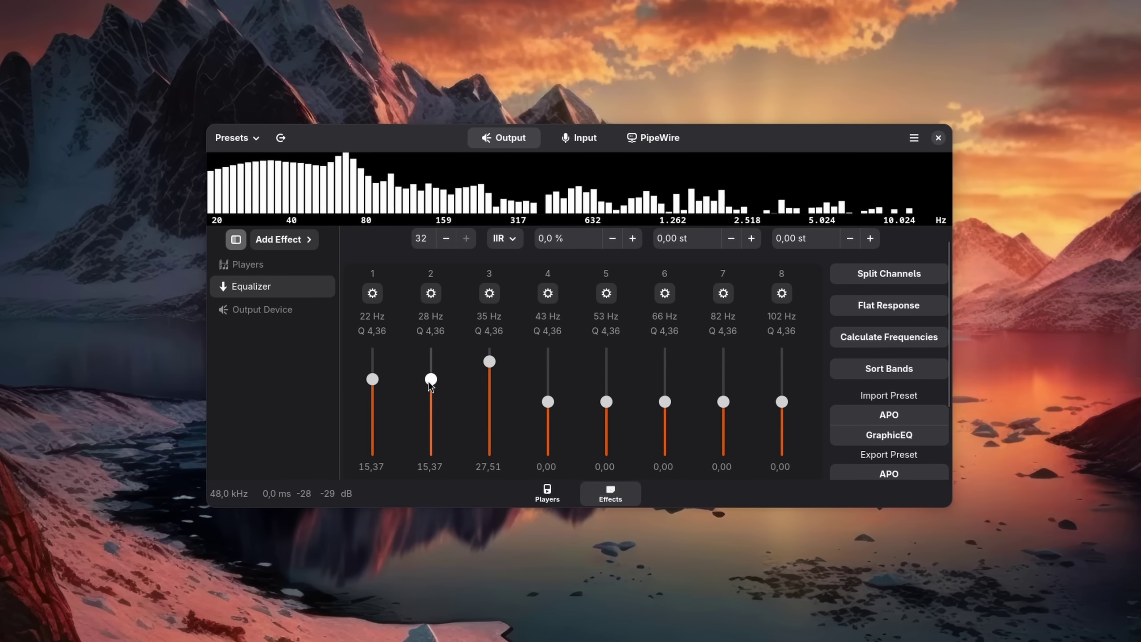
- Lower output equalizer band 2 to 4.85, raise band 6 to 13.75, and add a Compressor to the microphone input
drag(430, 379, 431, 396)
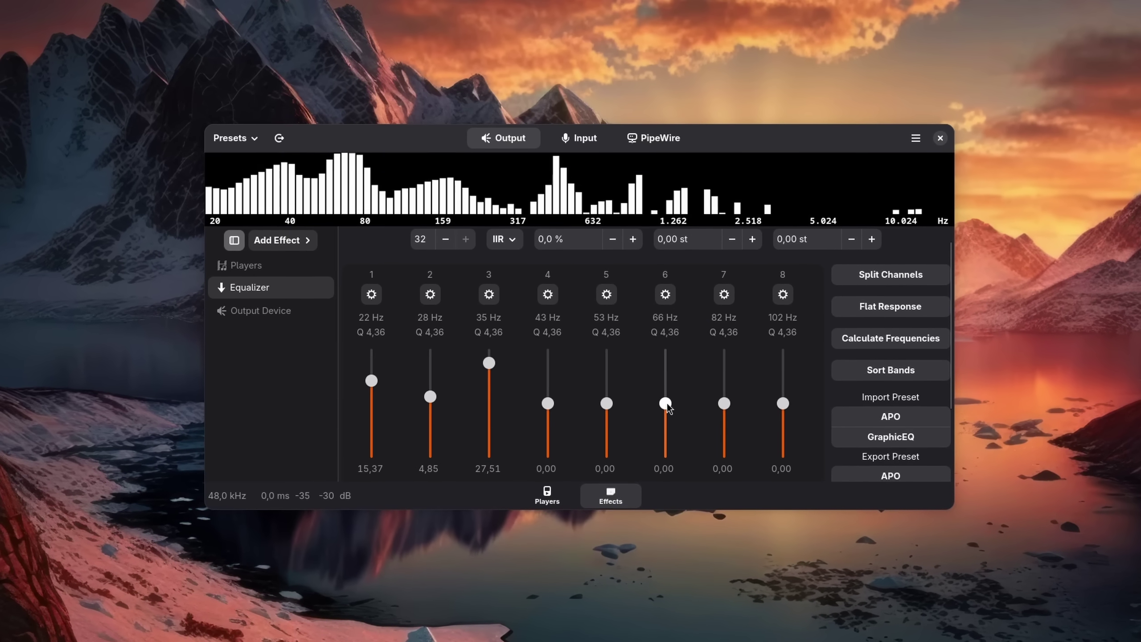
drag(665, 403, 674, 384)
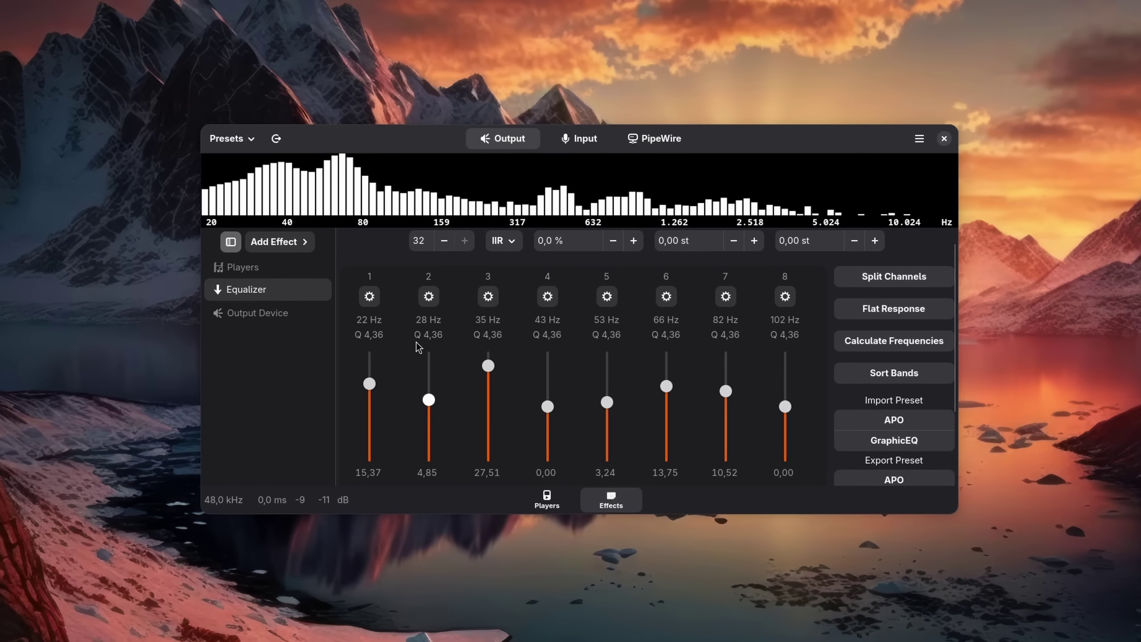
click(279, 242)
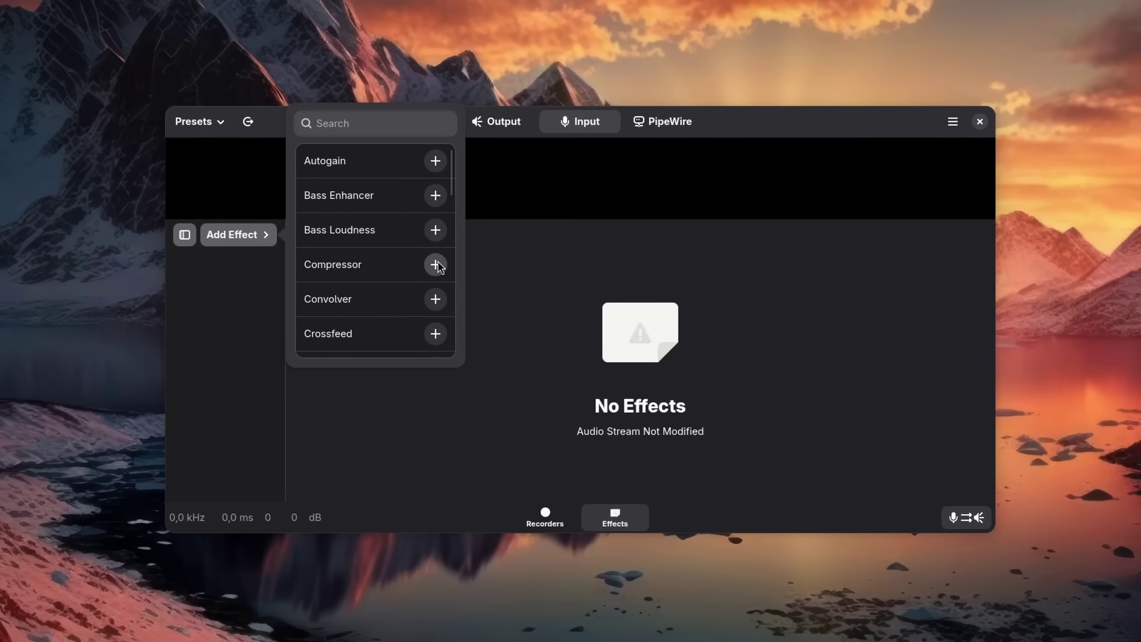
click(455, 264)
key(Escape)
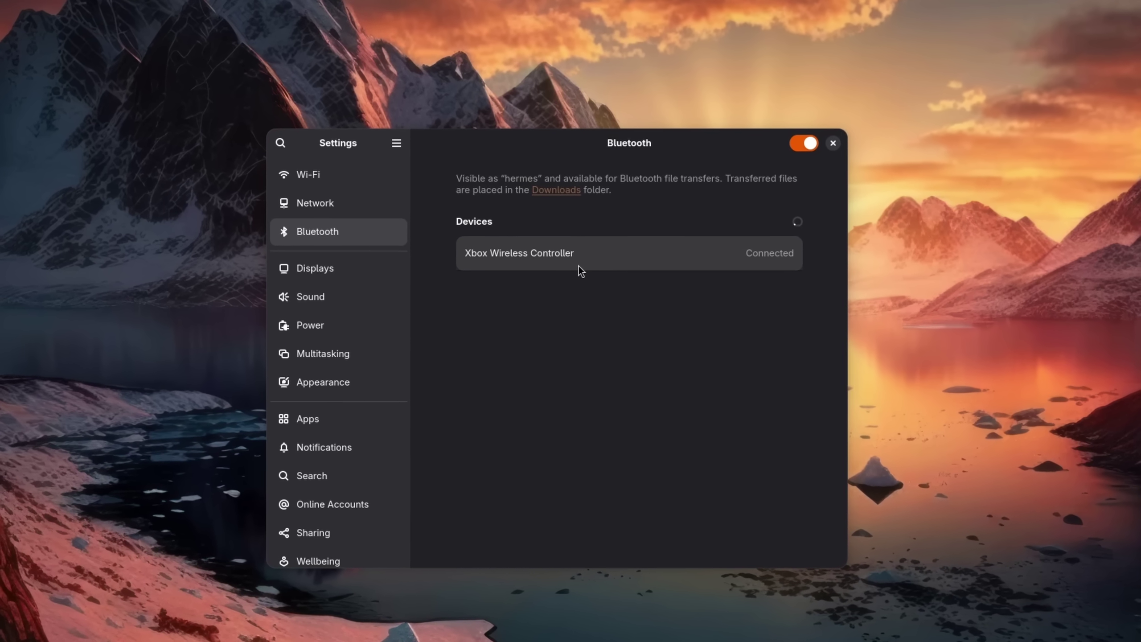
- Open the connected Xbox Wireless Controller's Bluetooth device details
click(754, 252)
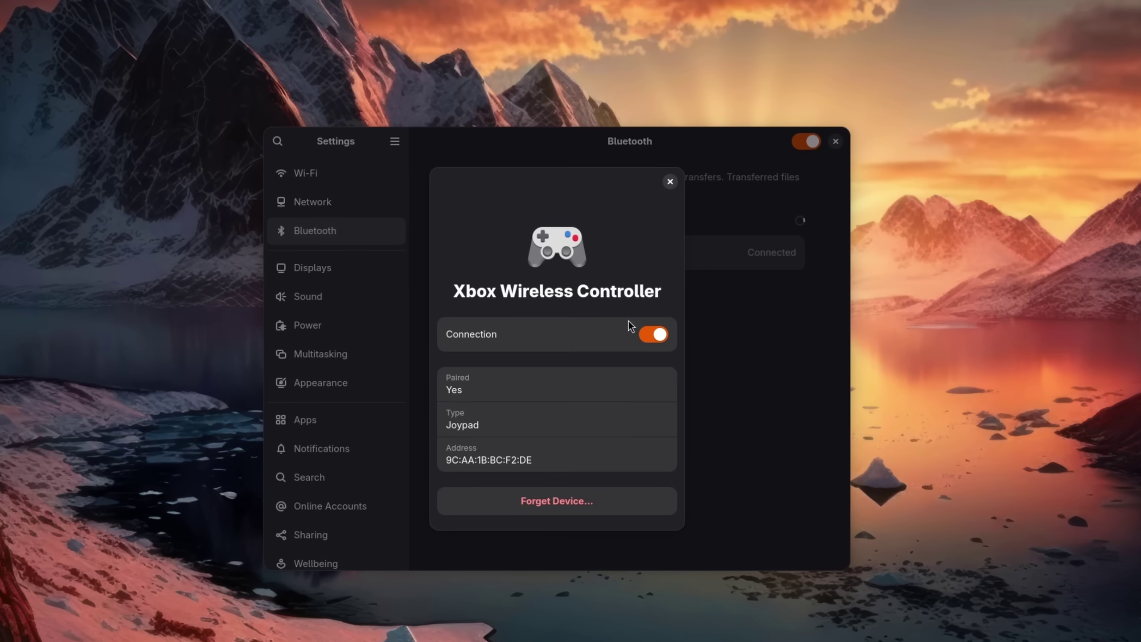